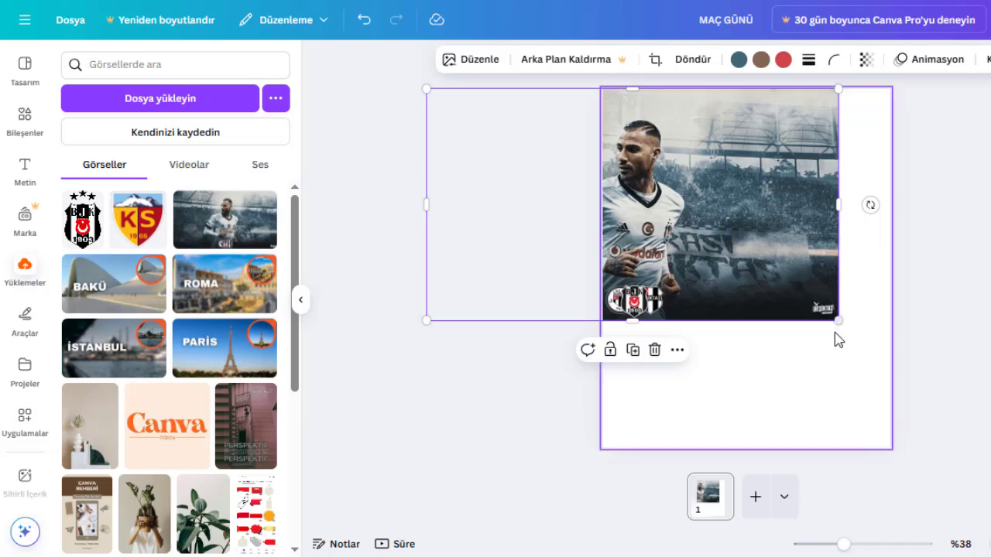
Enlarge the player photo until it covers the whole page and shift it so the player stands in the page's left half.
left_click_drag(837, 320, 990, 450)
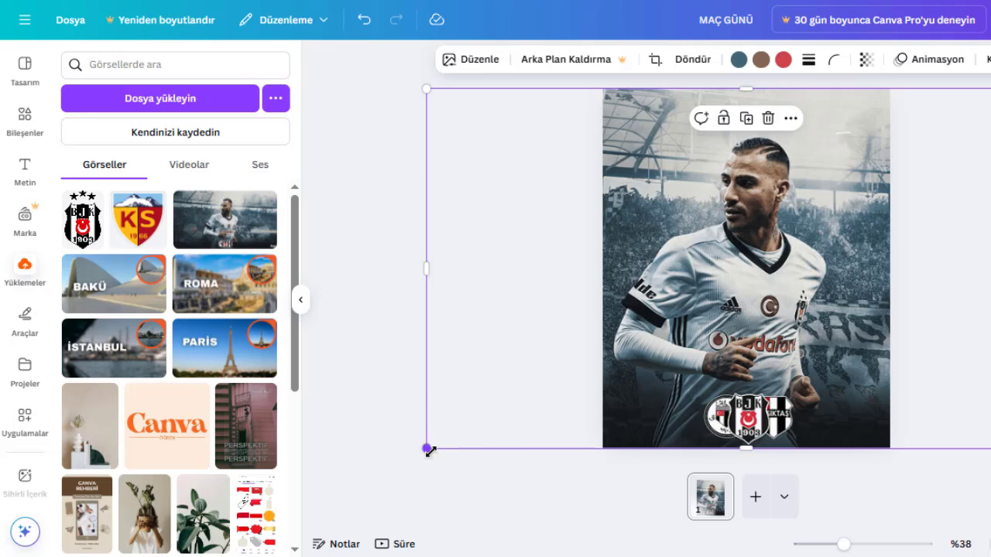
left_click_drag(429, 450, 279, 542)
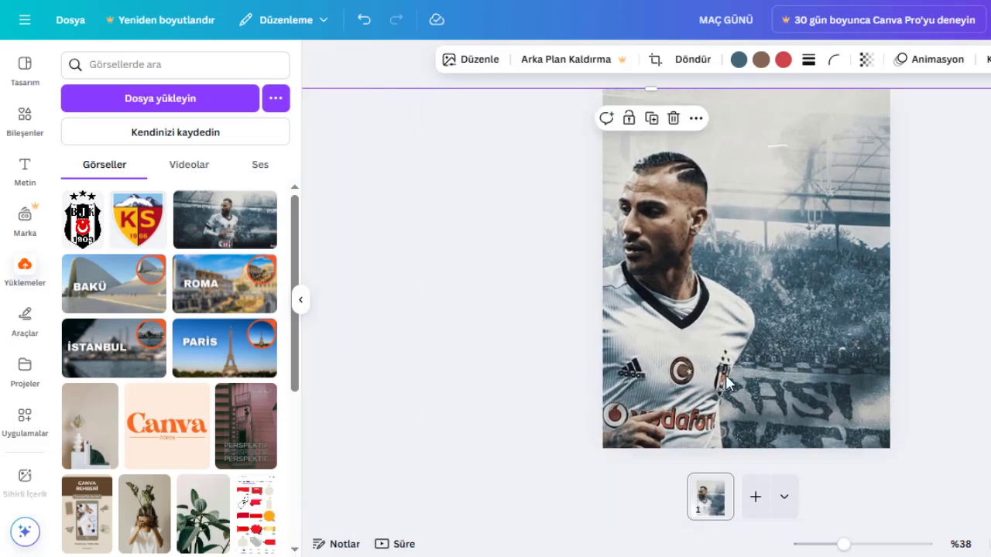
left_click_drag(728, 384, 770, 378)
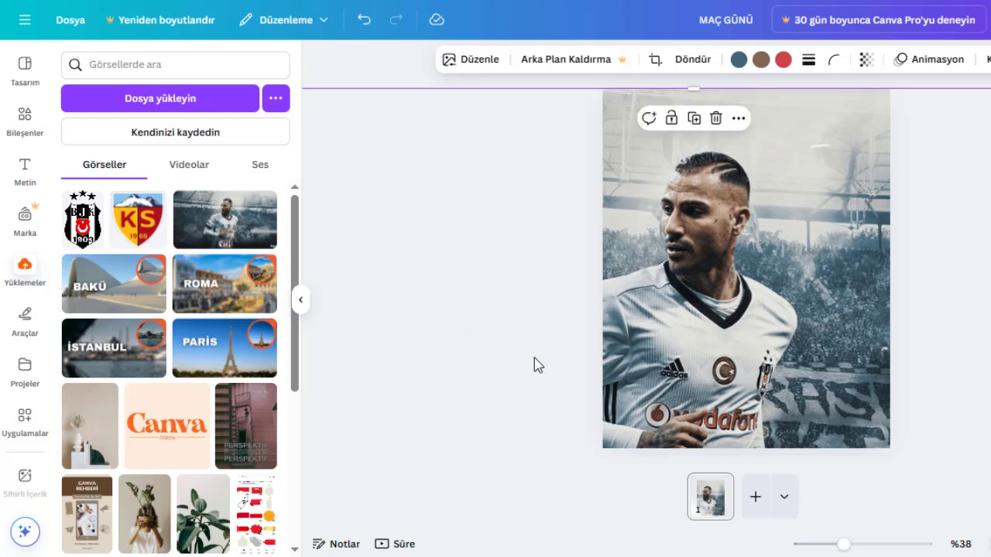
key("Escape")
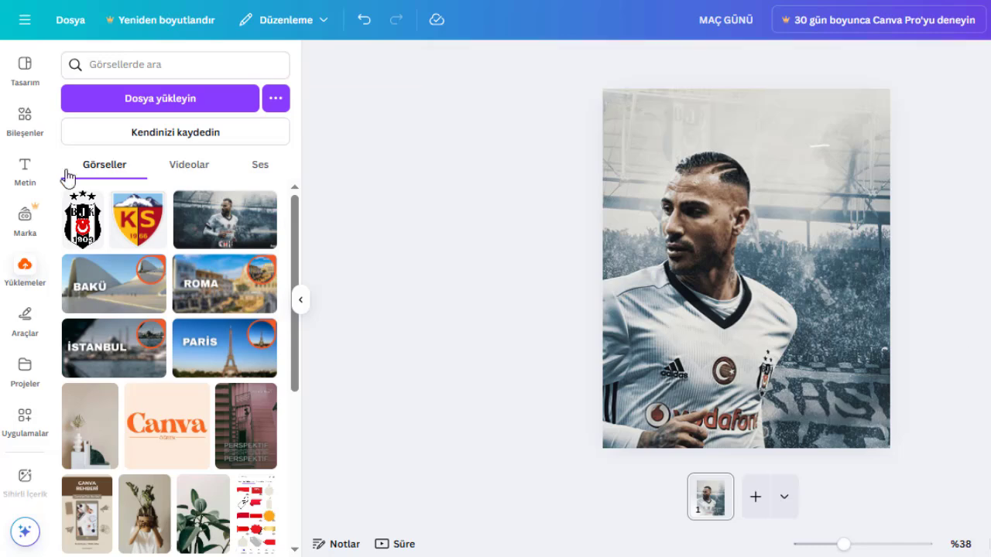
Add a heading reading "MAÇ GÜNÜ" and place it near the top right of the page, above the player's head.
left_click(31, 172)
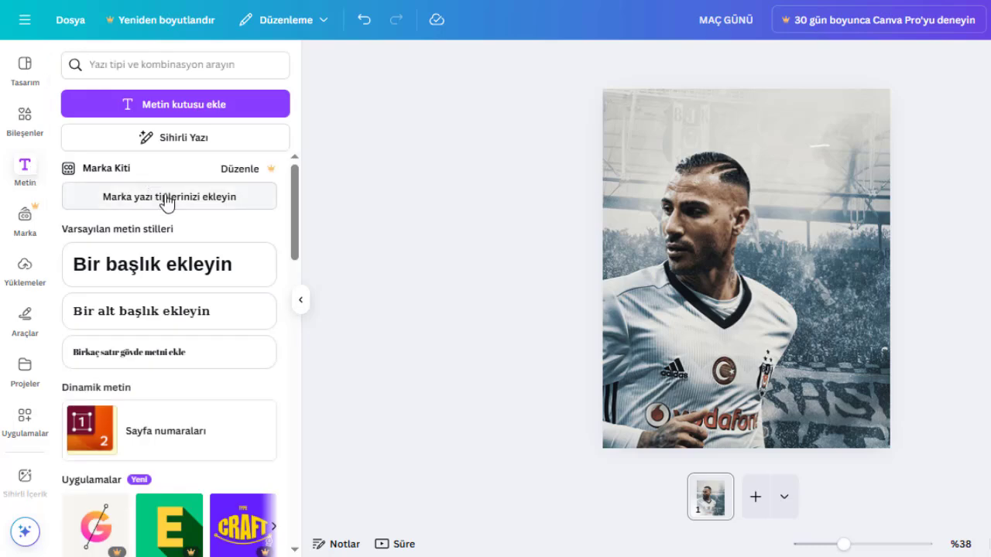
left_click(195, 268)
type("MAÇ")
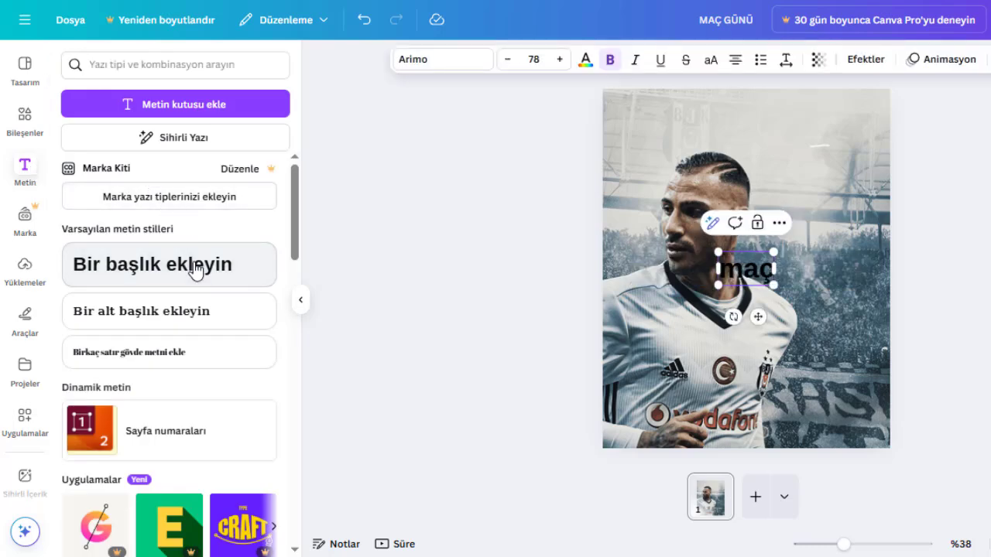
key("BackSpace")
key("BackSpace")
key("BackSpace")
type("MAÇ")
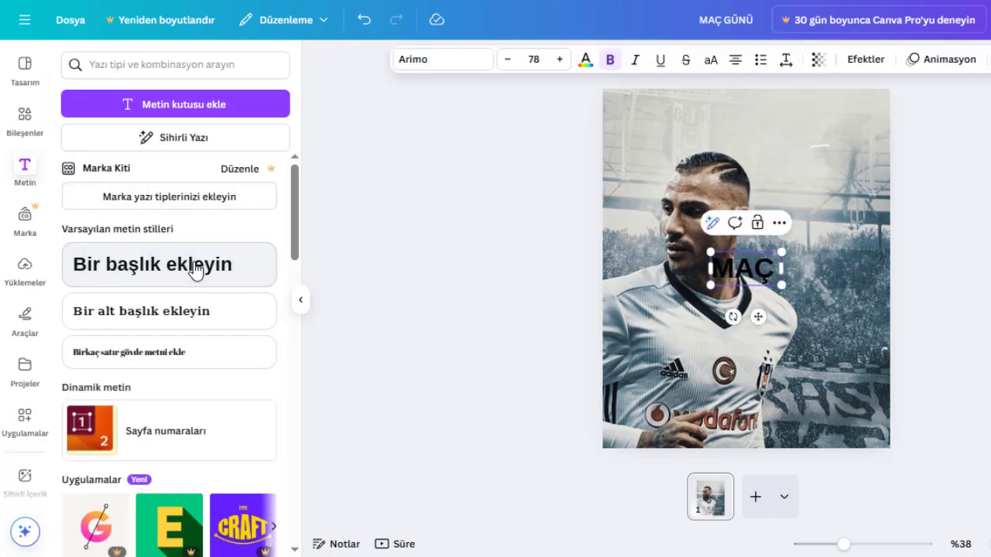
type(" GÜNÜ")
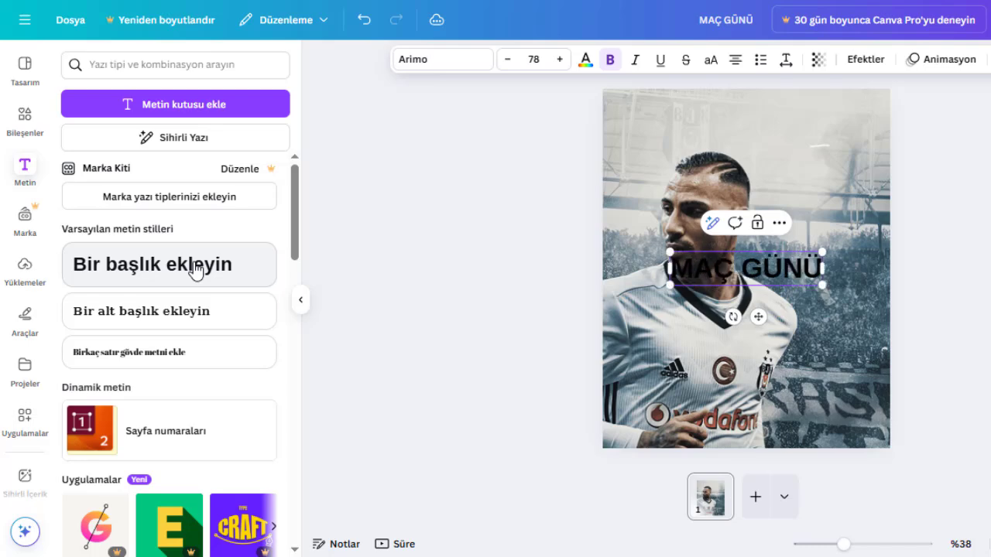
left_click(921, 295)
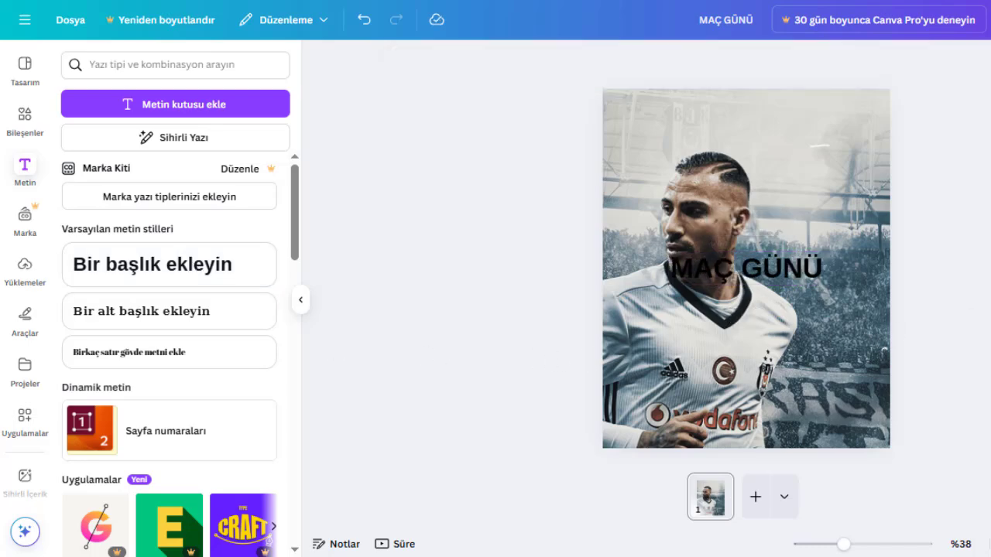
left_click_drag(788, 271, 828, 138)
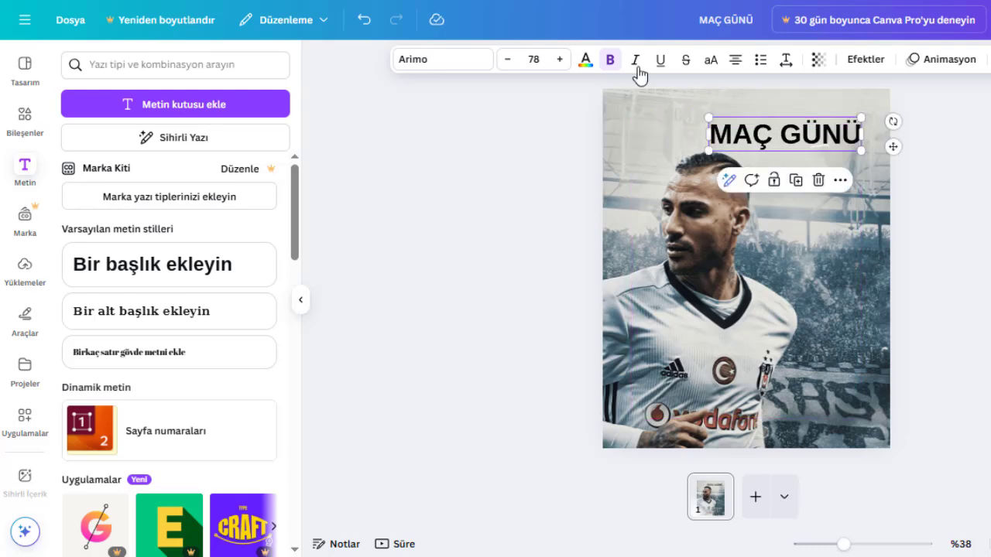
Make the "MAÇ GÜNÜ" heading white and set its font to Sports World.
left_click(588, 65)
left_click(151, 163)
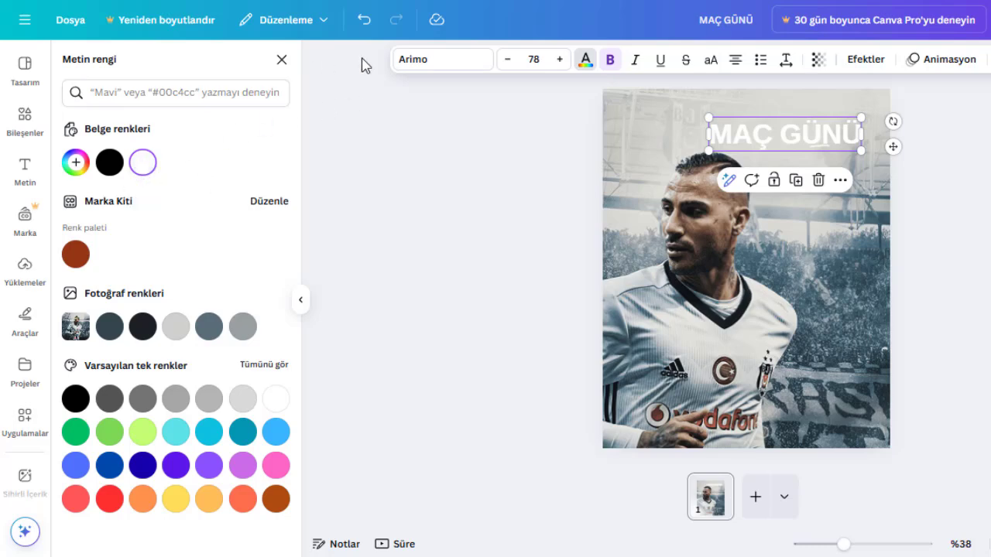
left_click(421, 71)
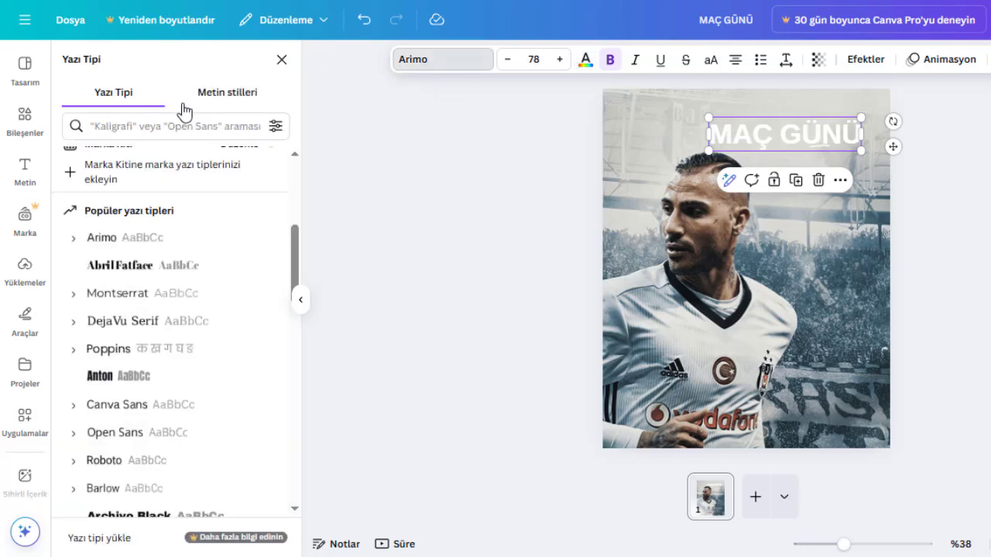
left_click(175, 116)
type("SPORT")
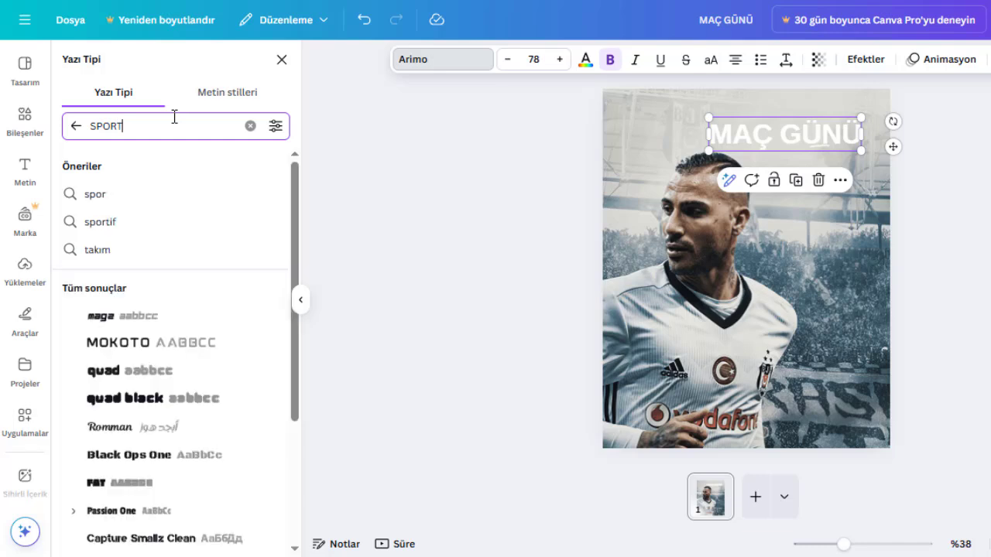
left_click(176, 323)
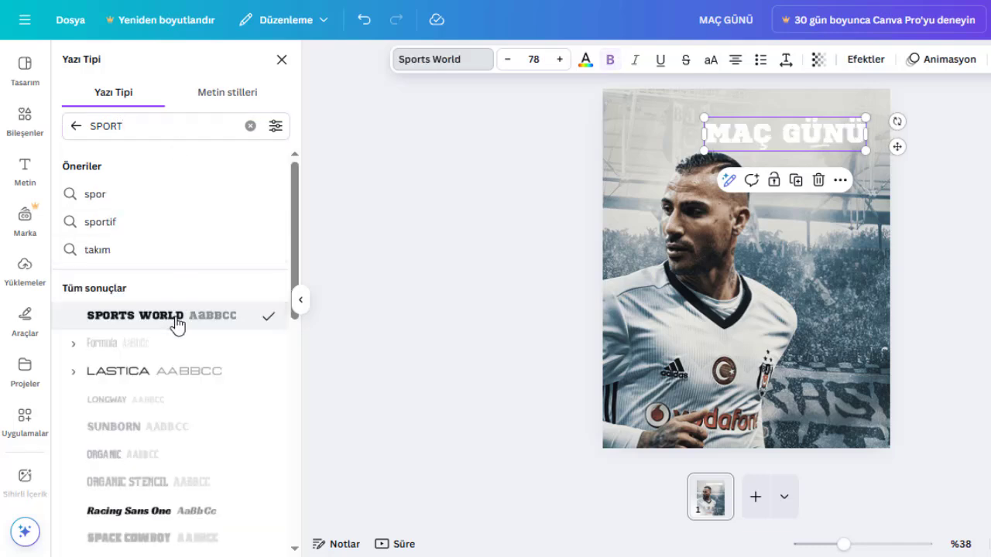
Apply the Vurgu text effect to the heading with an intensity of 100.
left_click(866, 60)
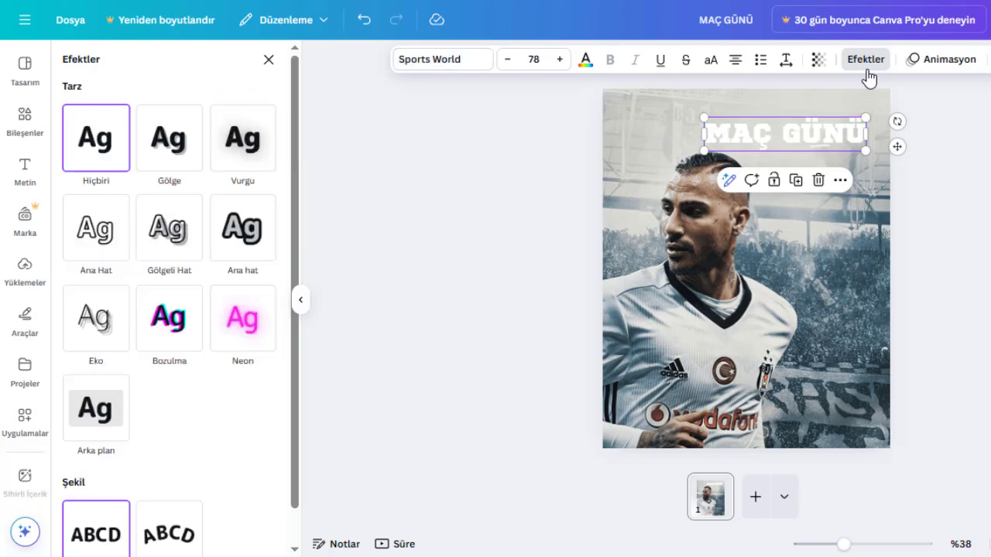
left_click(243, 138)
left_click_drag(125, 229, 187, 228)
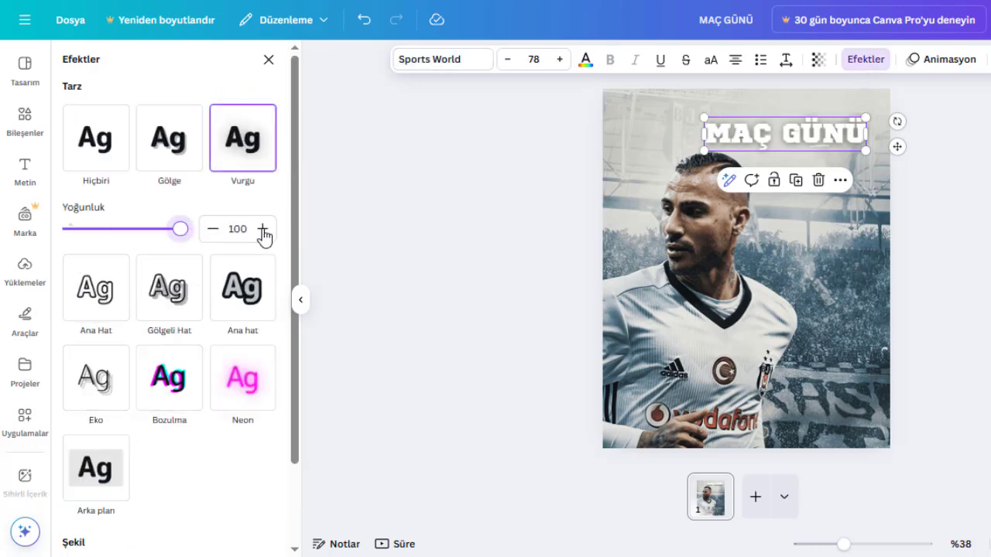
key("Escape")
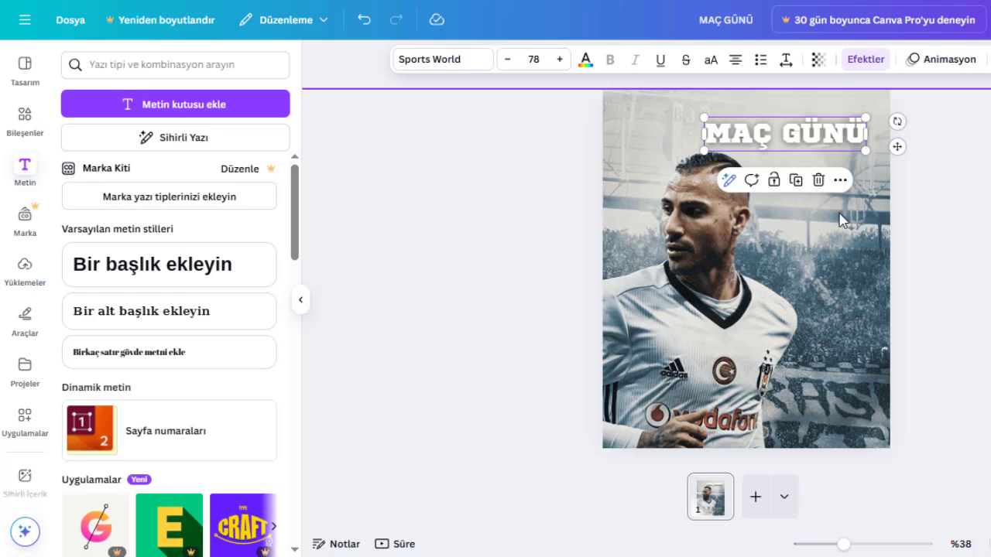
Set the page background to black, then slightly enlarge and reposition the player photo to cover the whole page.
left_click_drag(844, 215, 834, 234)
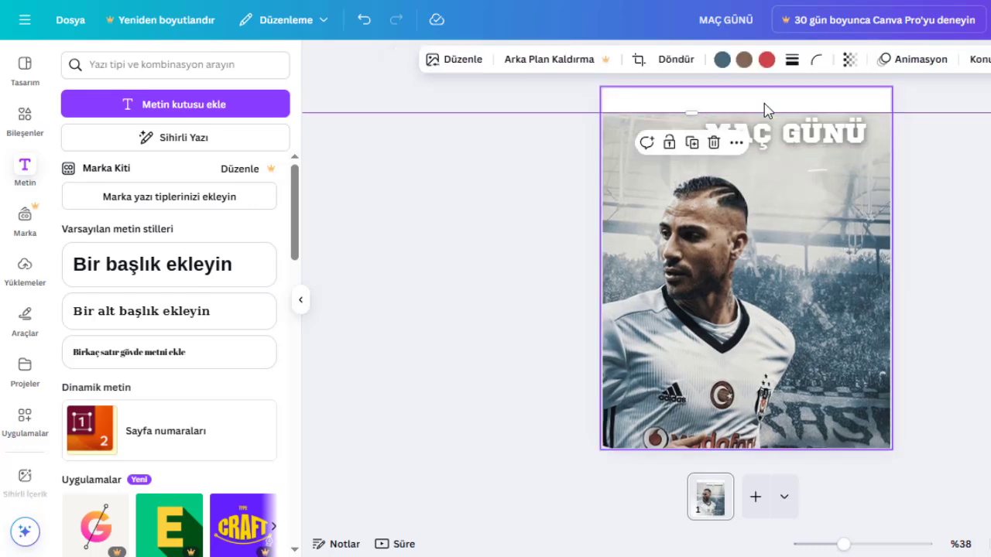
left_click(765, 106)
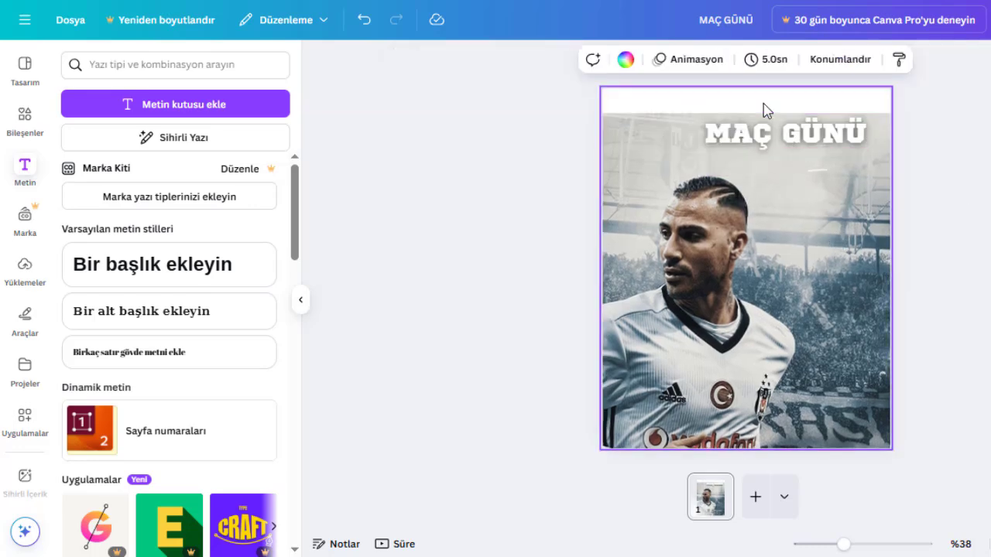
left_click(626, 61)
left_click(75, 393)
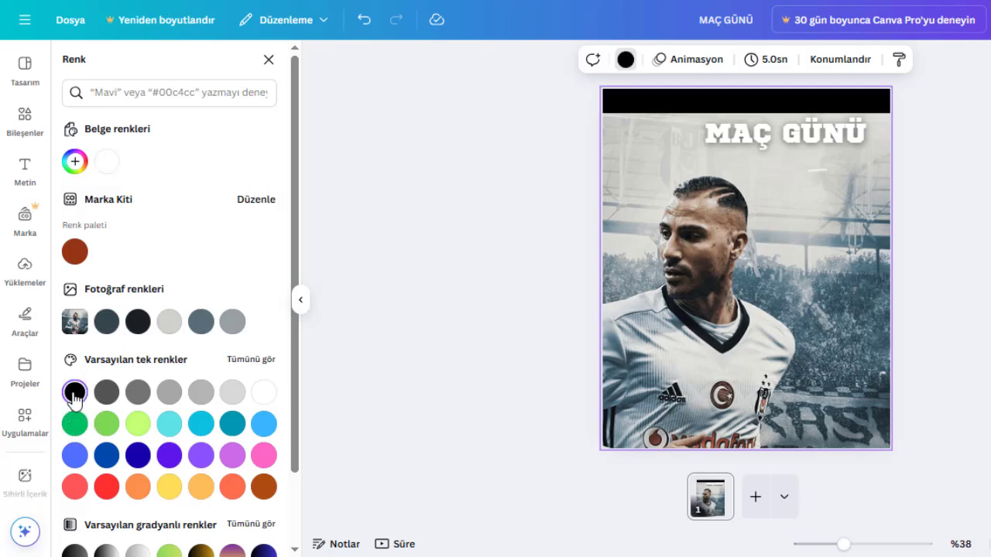
left_click_drag(731, 309, 788, 307)
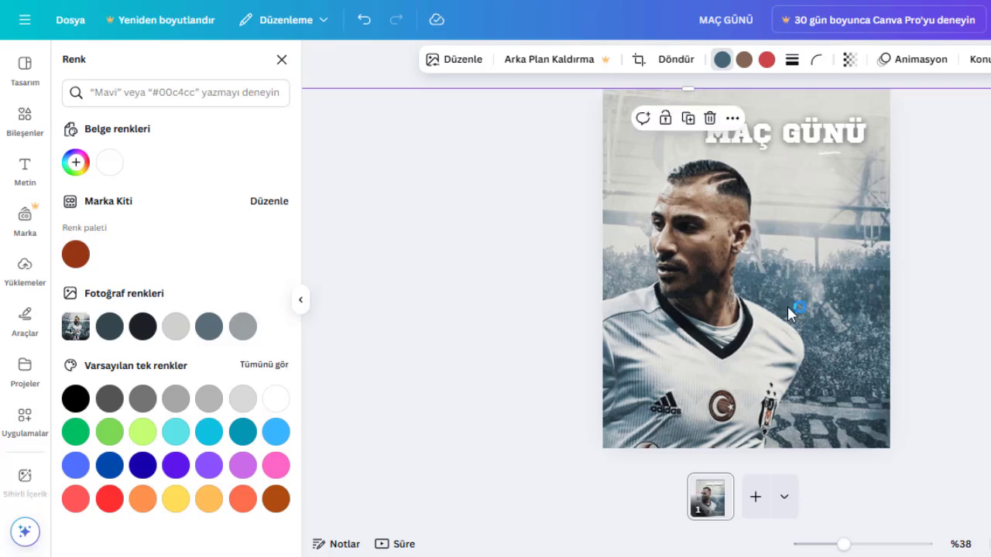
left_click(977, 310)
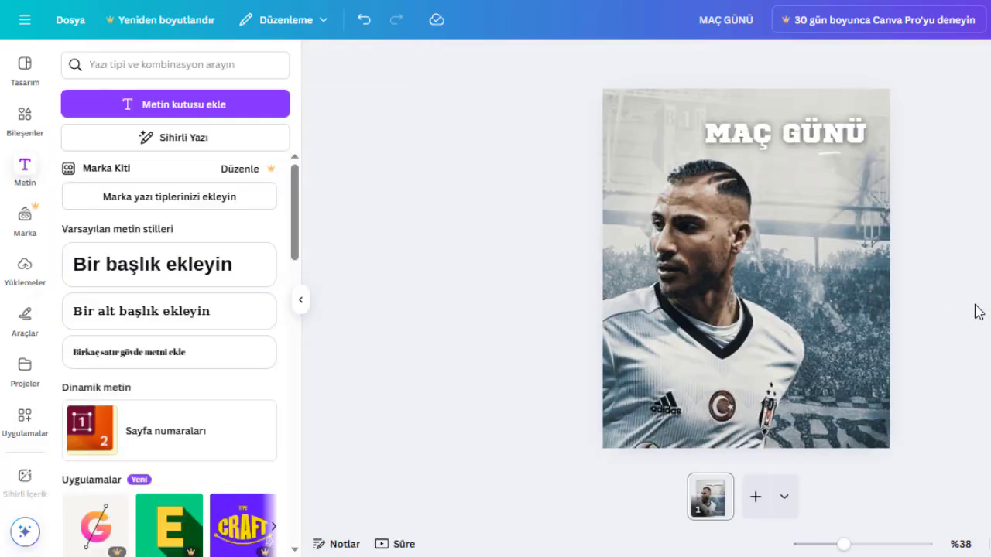
Duplicate the "MAÇ GÜNÜ" heading, place the copy directly below it and shrink the copy to font size 38,9.
left_click(824, 131)
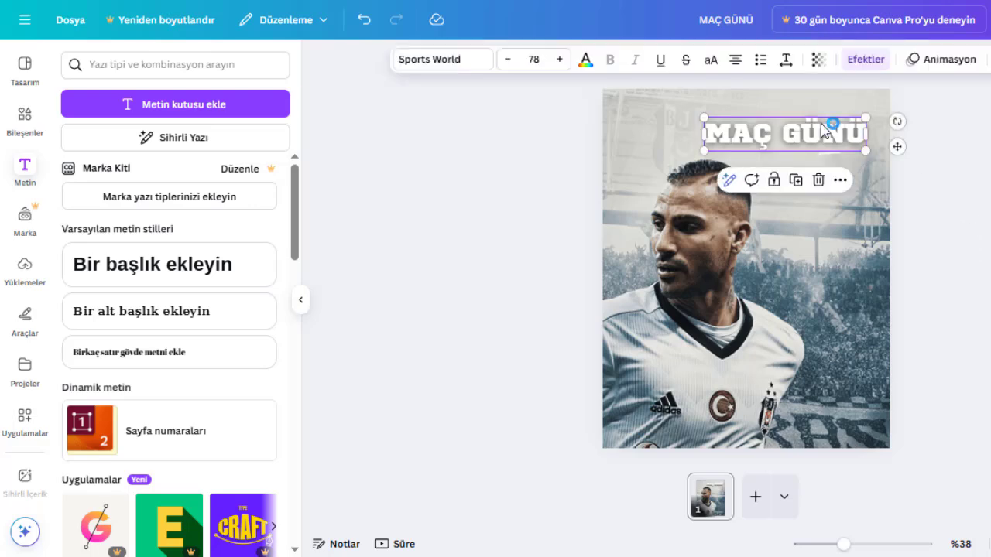
key("ctrl+v")
left_click_drag(818, 136, 807, 164)
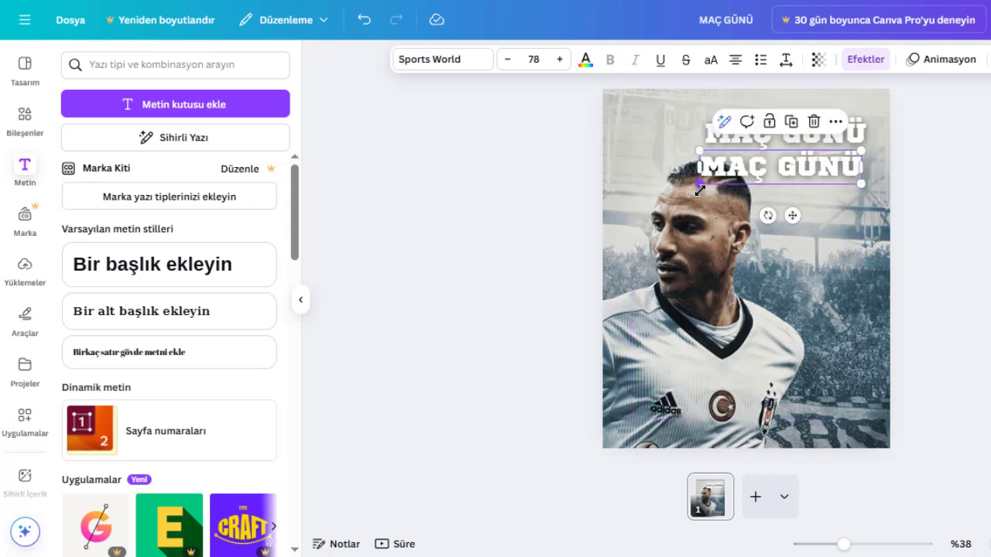
left_click_drag(699, 190, 780, 174)
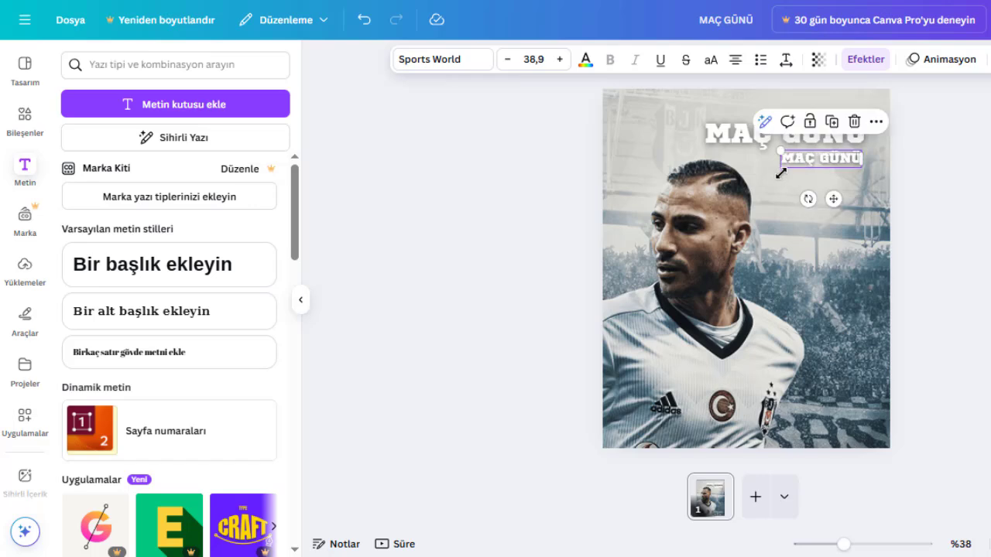
Replace the smaller copy's text with "TÜPRAŞ STADYUMU" and widen its text box so it fits on one line.
double_click(831, 159)
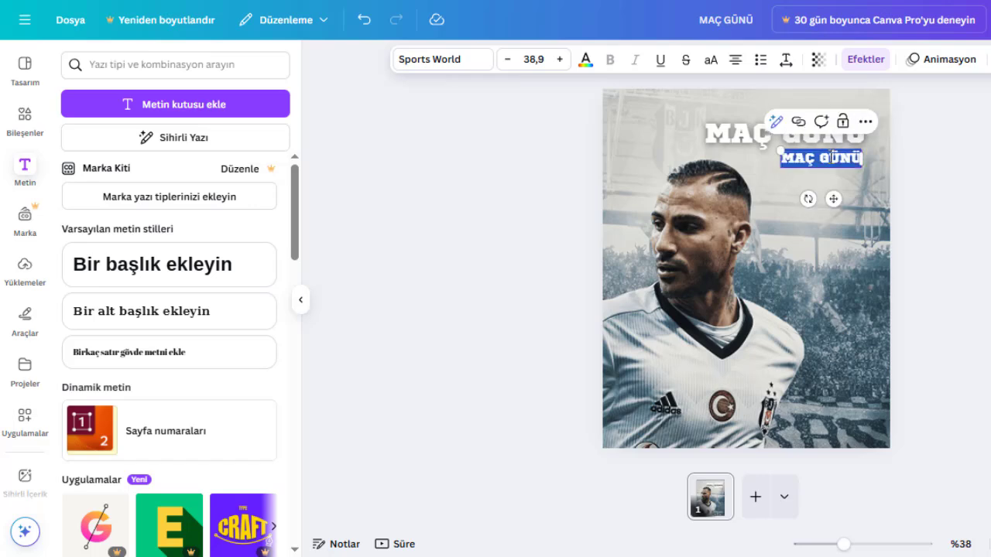
type("TÜPRA")
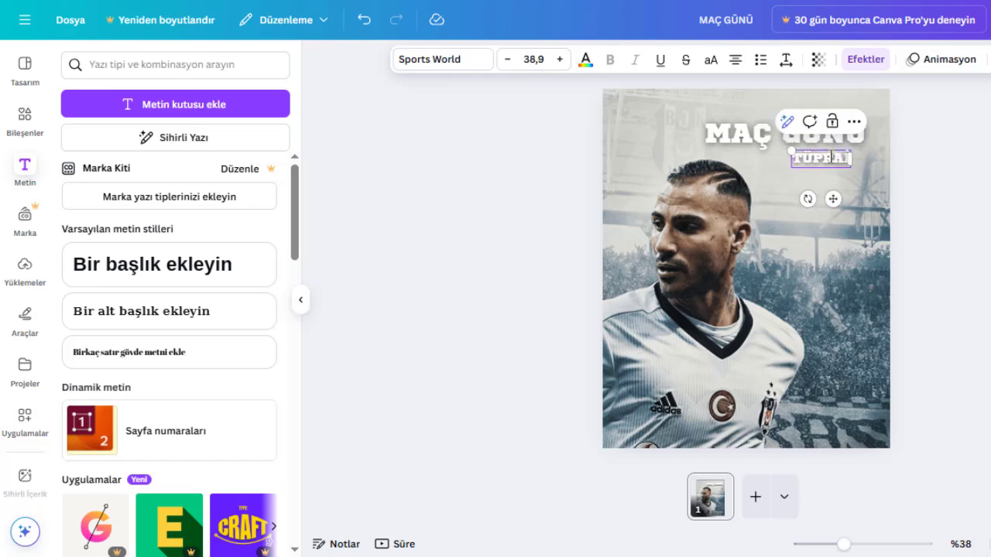
type("Ş S")
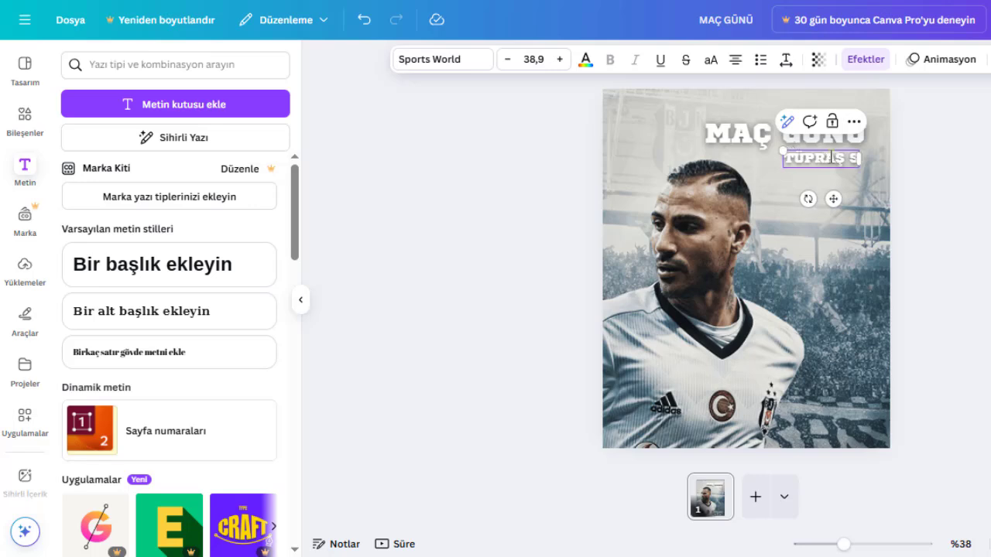
type("TADYUMU")
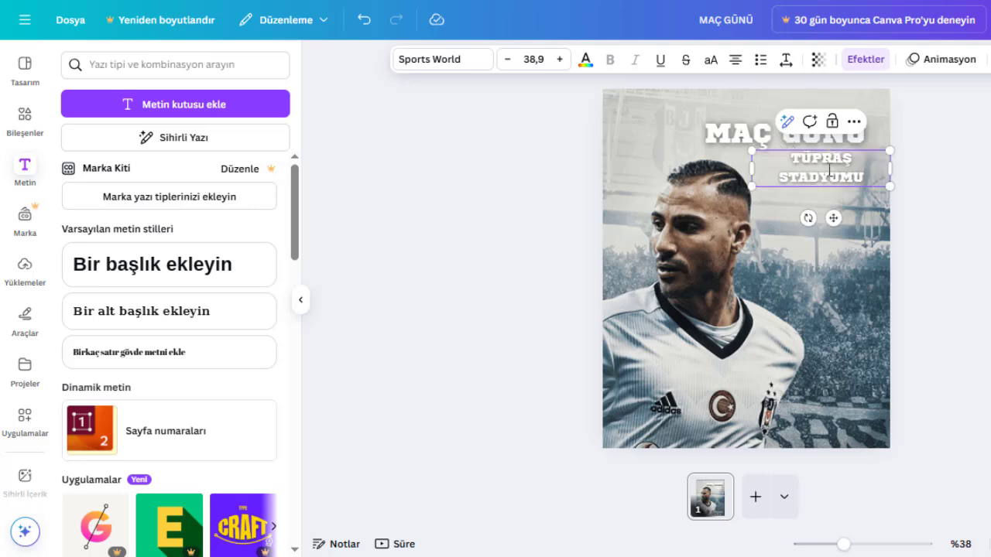
mouse_move(751, 169)
left_mouse_down()
mouse_move(726, 176)
mouse_move(738, 177)
mouse_move(734, 169)
left_mouse_up()
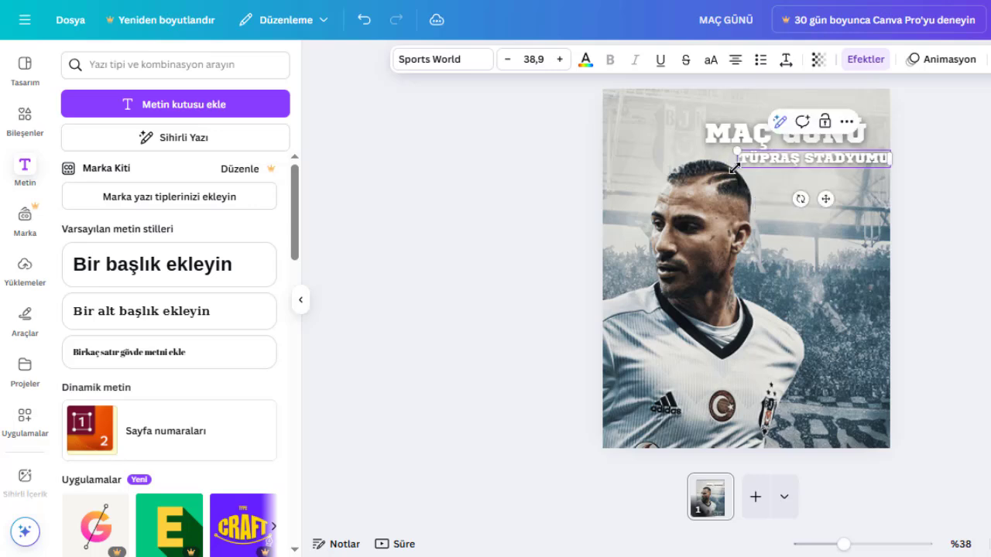
left_click(940, 158)
Change the font of the "TÜPRAŞ STADYUMU" text to Poppins.
left_click(861, 161)
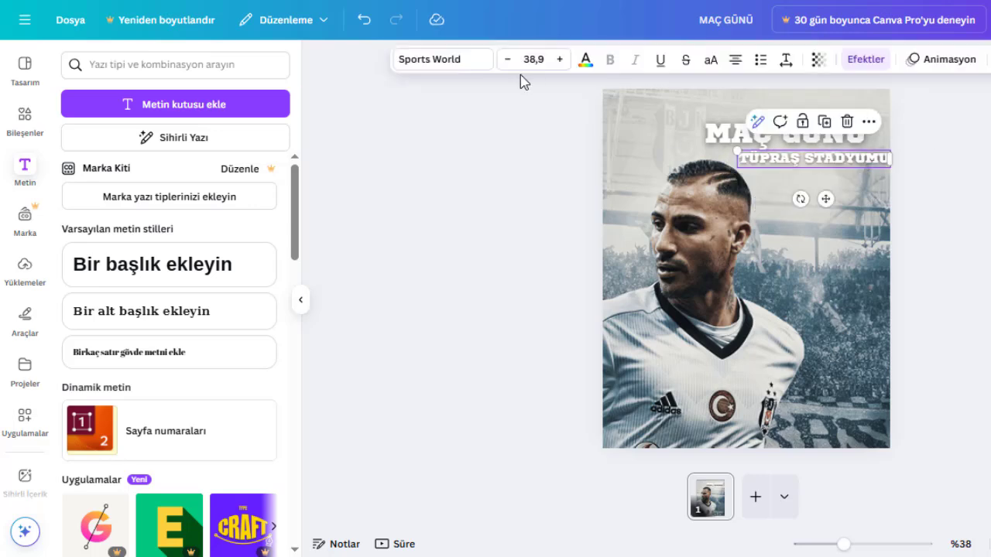
left_click(465, 64)
left_click(191, 133)
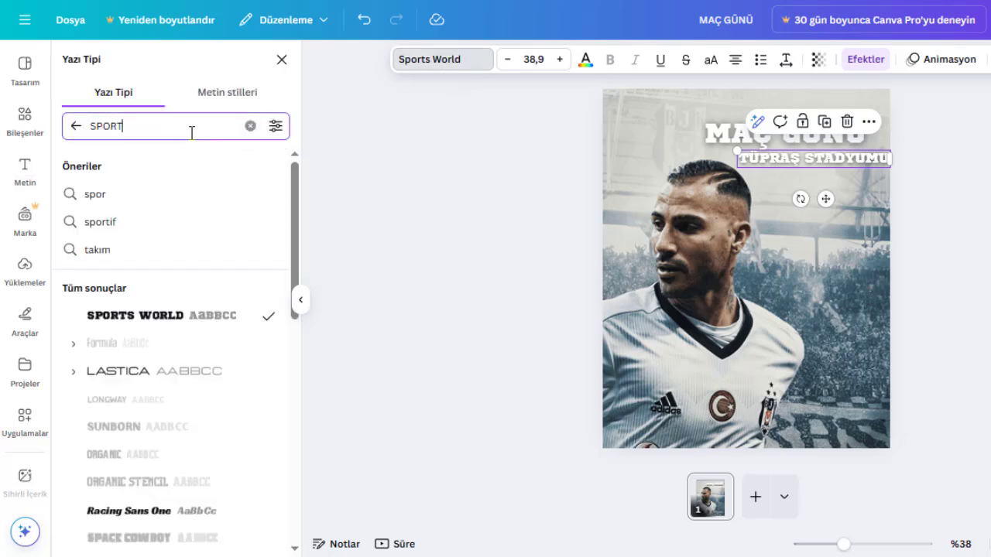
key("ctrl+a")
type("POP")
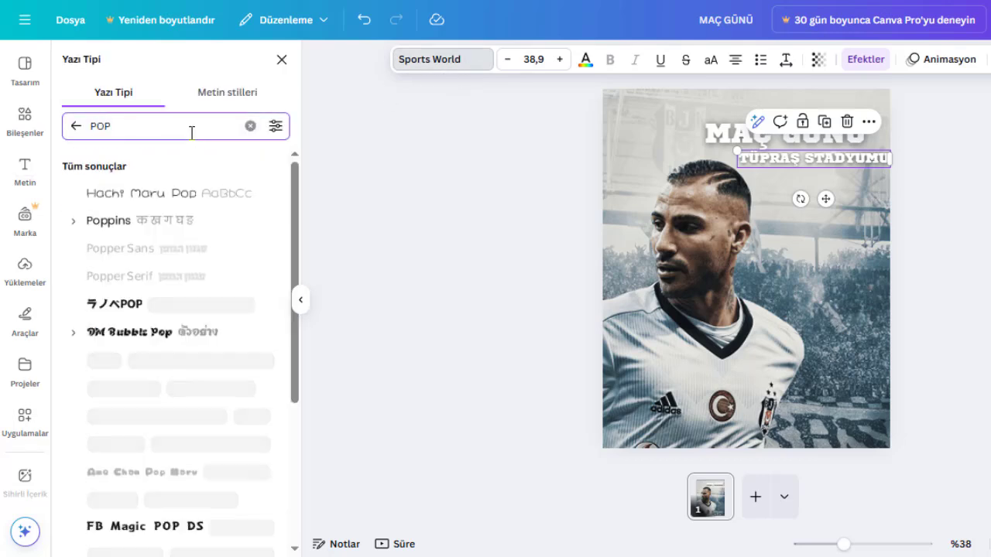
left_click(149, 221)
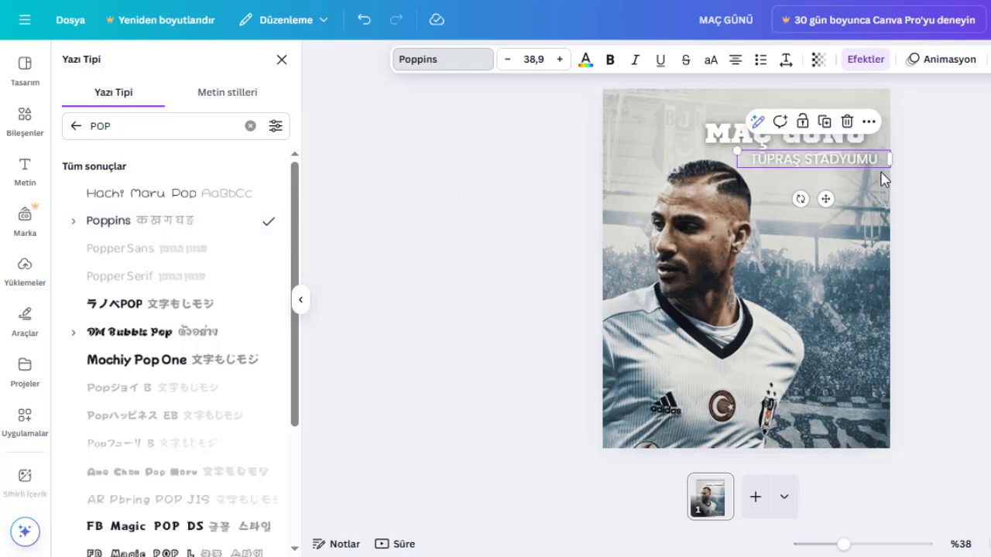
key("Escape")
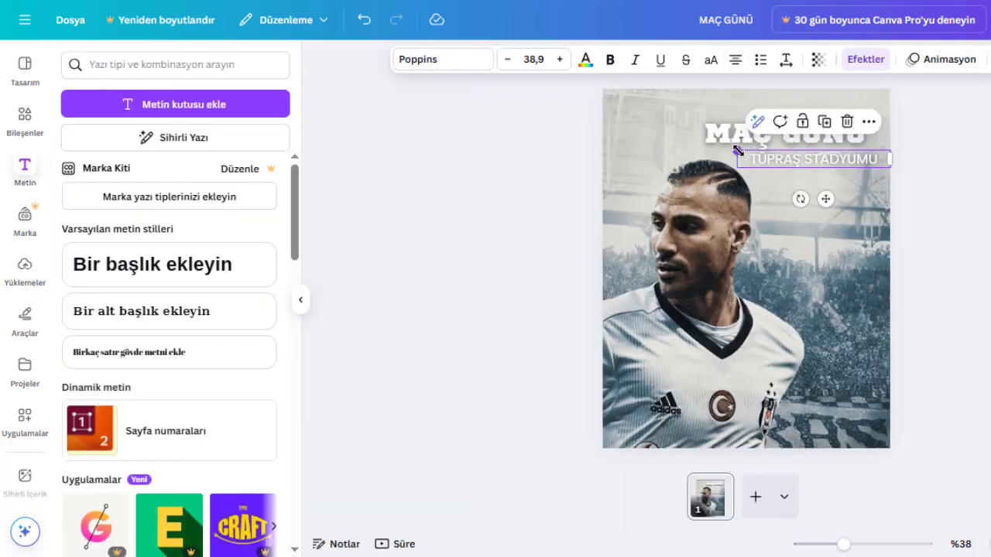
Shrink the "TÜPRAŞ STADYUMU" text to font size 26,7, make it bold and fit its box to one line.
left_click_drag(736, 149, 783, 159)
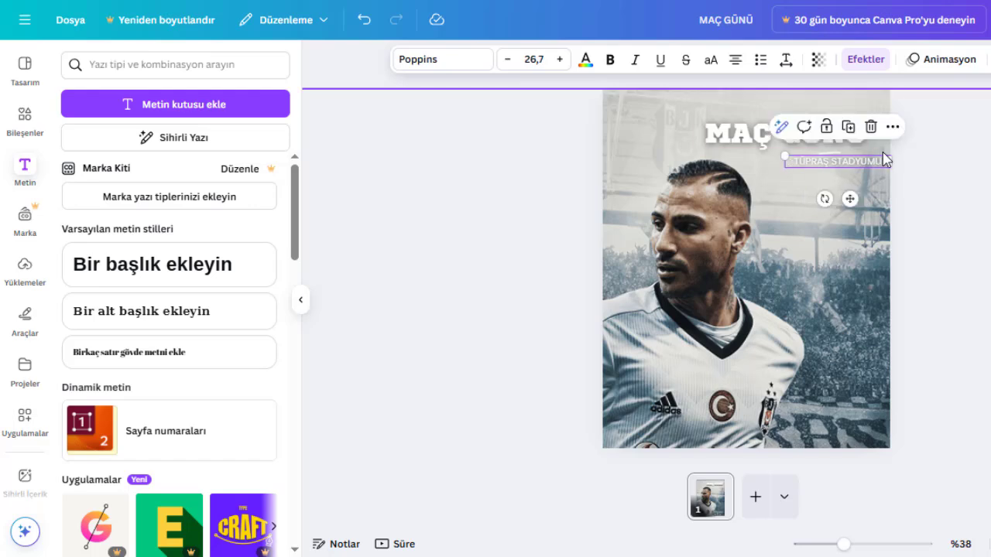
left_click_drag(891, 160, 875, 161)
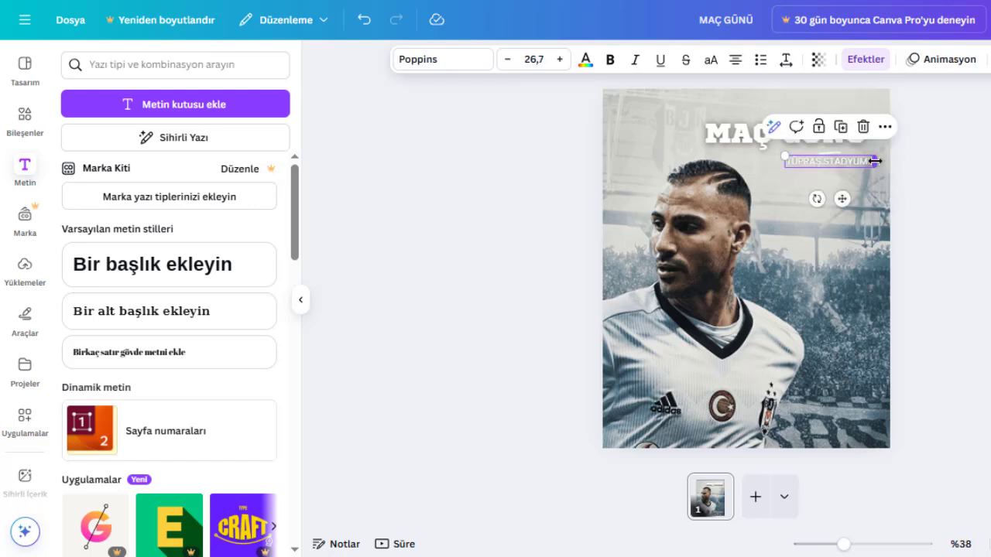
left_click(610, 59)
mouse_move(784, 168)
left_mouse_down()
mouse_move(771, 172)
mouse_move(776, 165)
left_mouse_up()
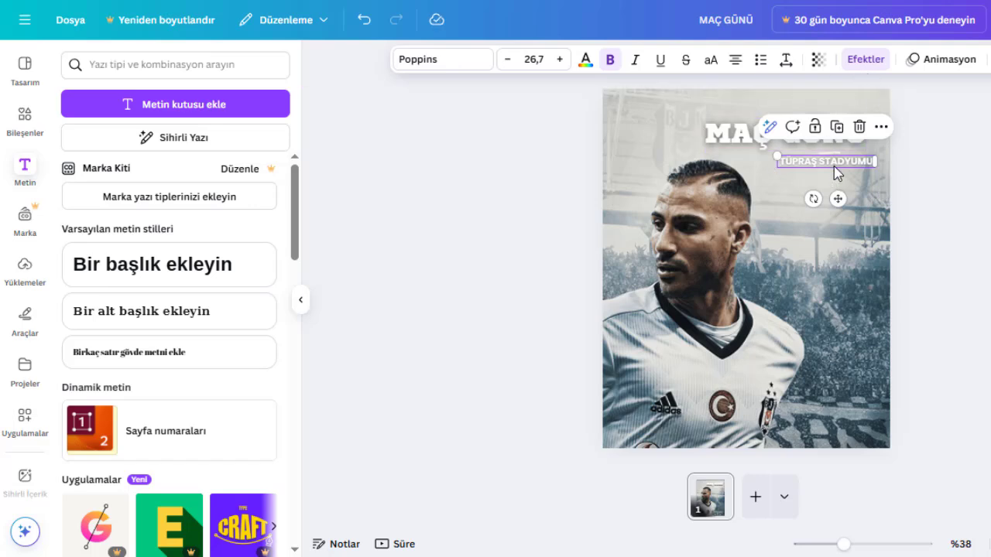
Lower the opacity of the player photo so the black page background darkens it.
left_click(797, 221)
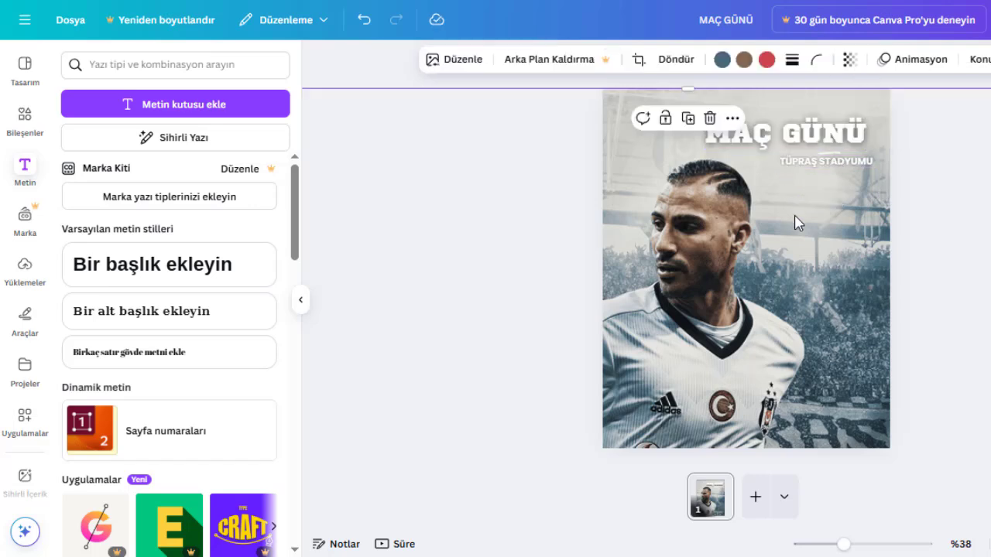
left_click(849, 61)
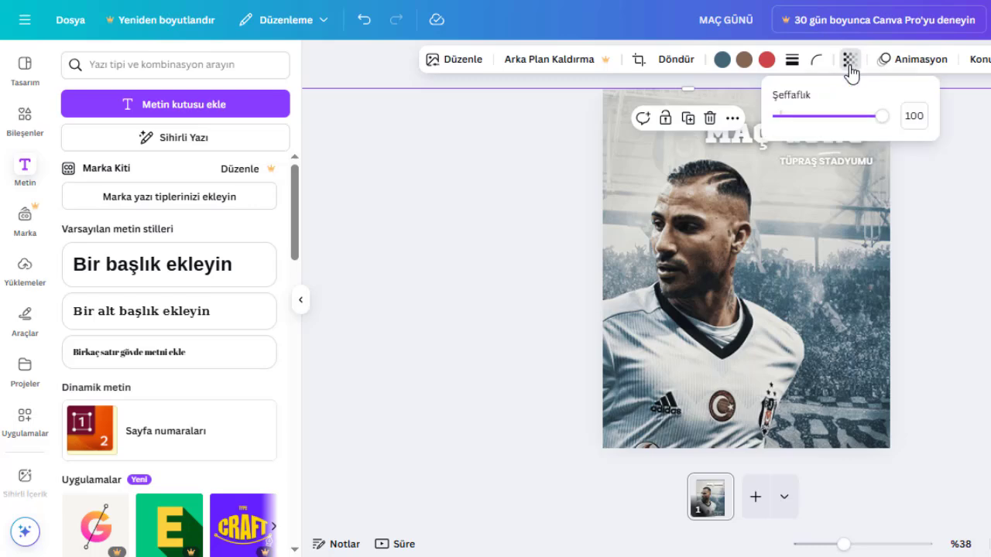
left_click(854, 116)
mouse_move(854, 123)
left_mouse_down()
mouse_move(863, 126)
mouse_move(850, 128)
left_mouse_up()
left_click(937, 184)
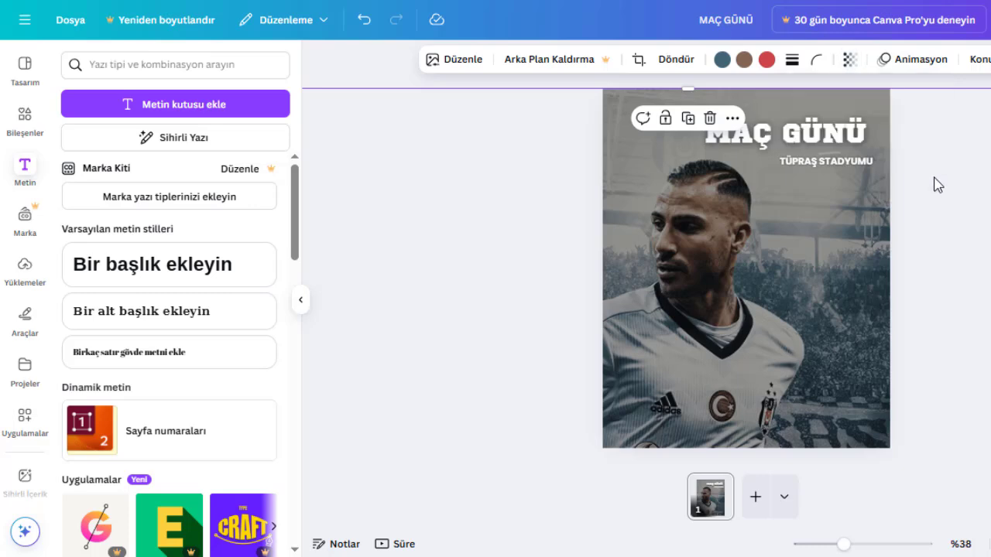
Shrink the "TÜPRAŞ STADYUMU" text to font size 22,2 and place it just below the heading, flush with the heading's right edge.
double_click(840, 167)
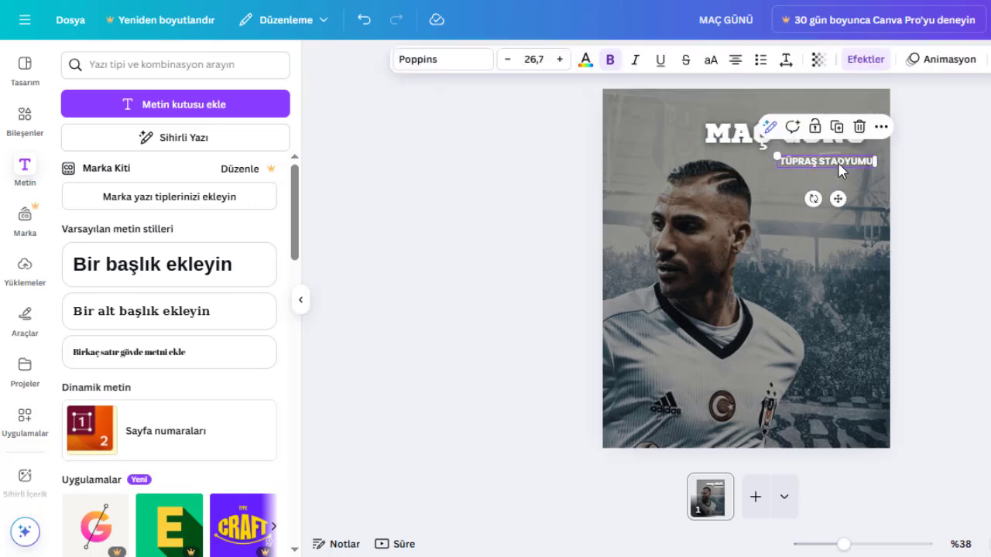
left_click_drag(838, 161, 831, 160)
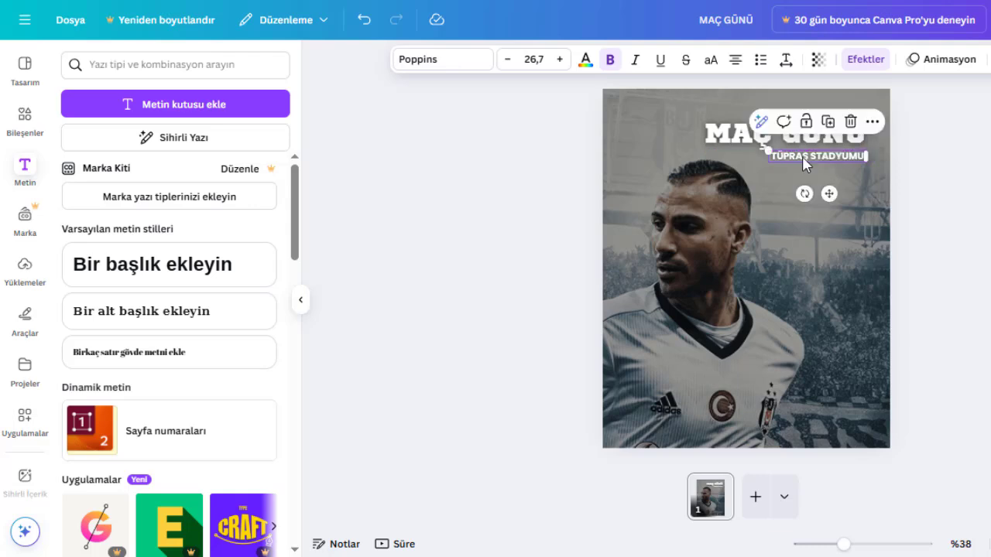
left_click_drag(773, 149, 788, 154)
left_click(939, 170)
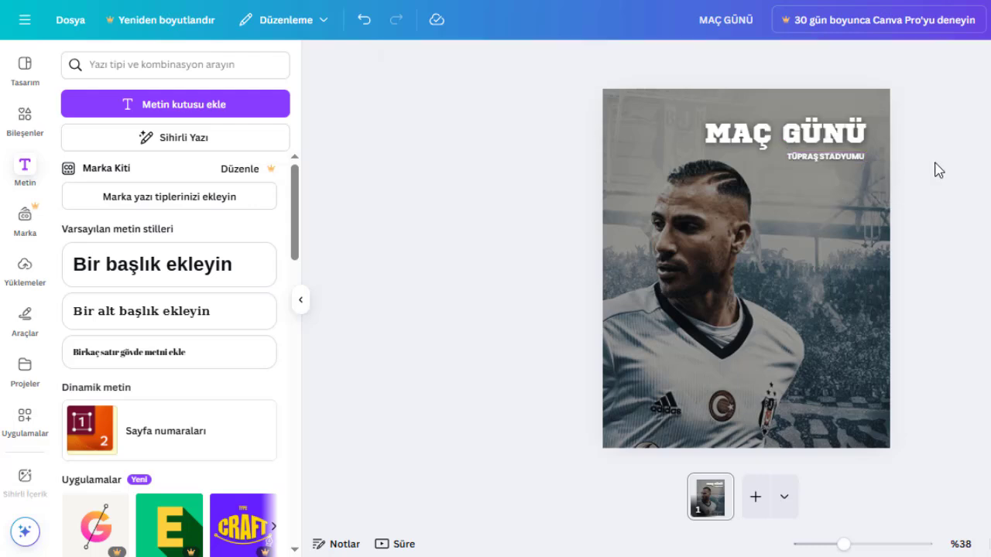
left_click(839, 158)
left_click_drag(839, 160, 841, 165)
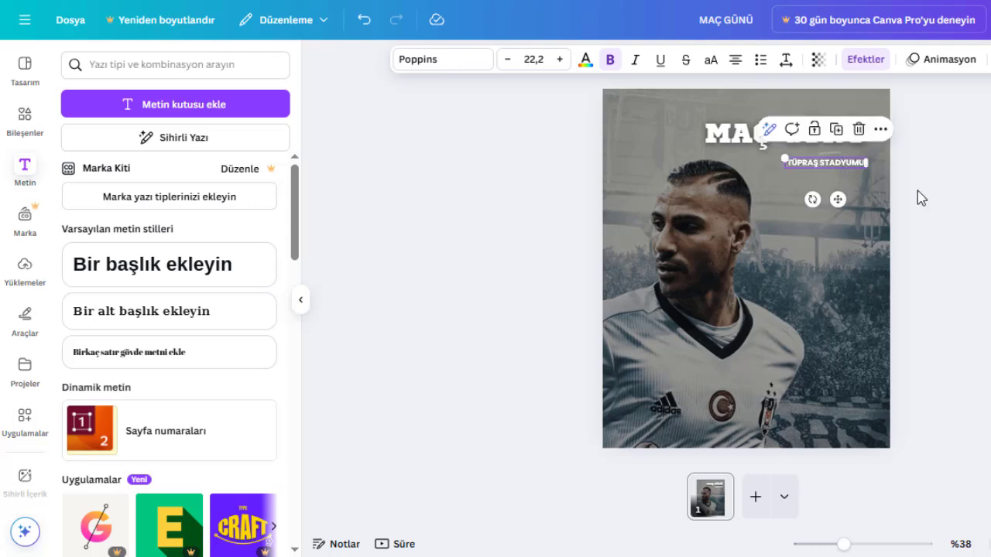
Add a copy of the heading below the stadium name, reading "21:45" at font size 51,6 and flush with the heading's right edge.
left_click(728, 139)
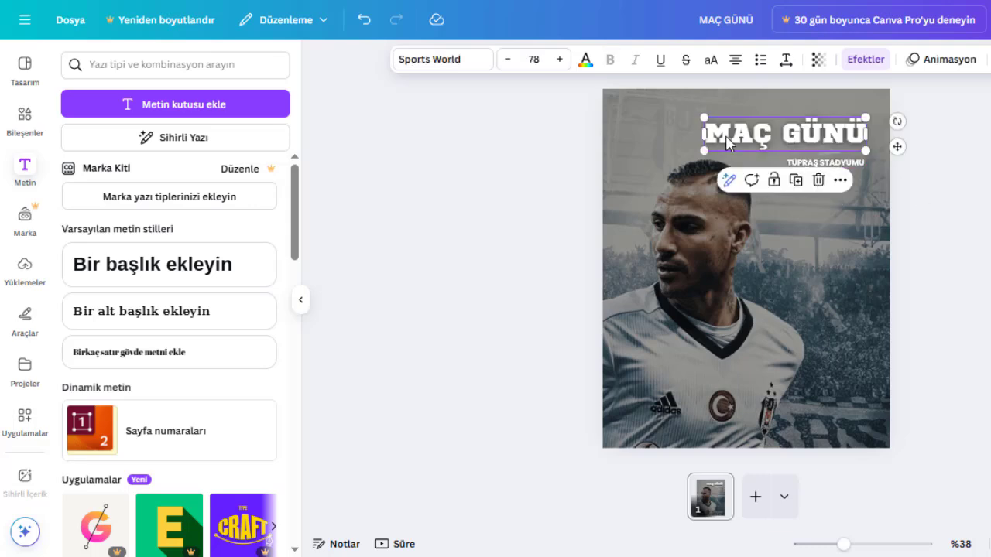
left_click_drag(726, 138, 749, 193)
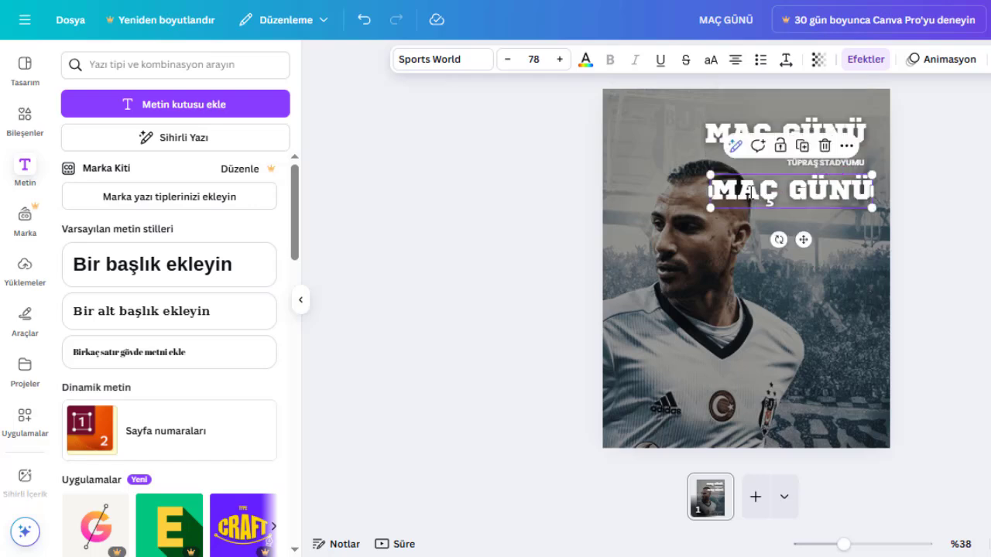
double_click(750, 192)
type("21:45")
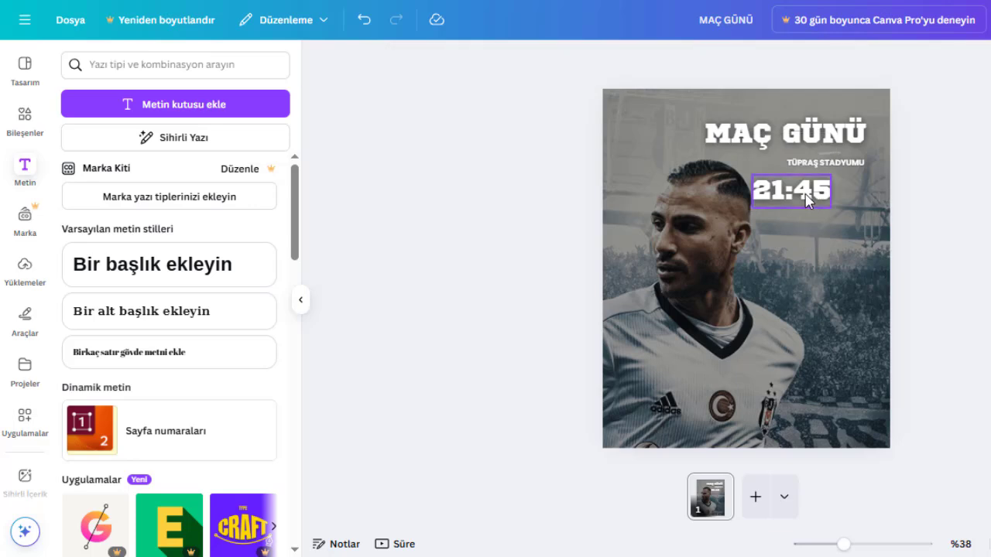
mouse_move(791, 189)
left_mouse_down()
mouse_move(829, 190)
mouse_move(800, 200)
mouse_move(808, 198)
left_mouse_up()
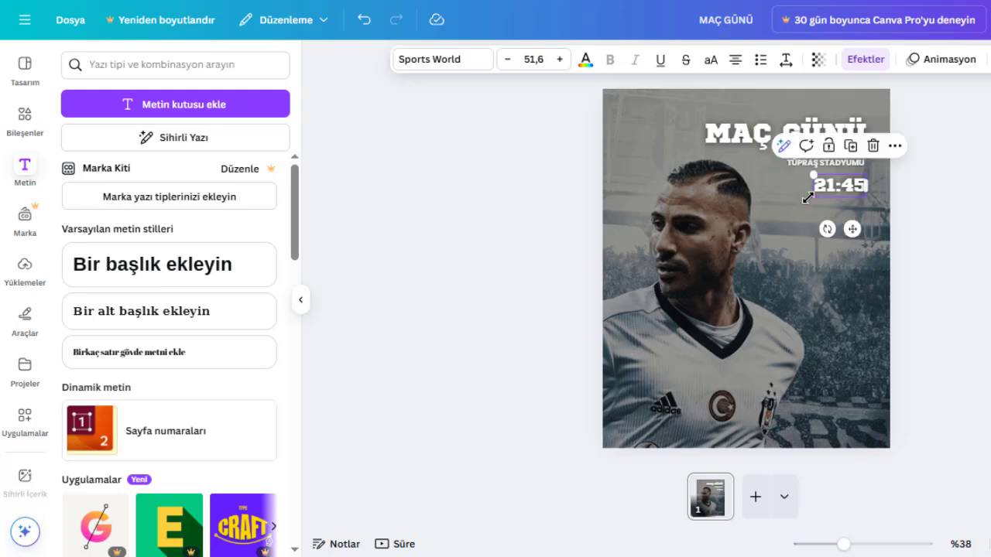
left_click(988, 249)
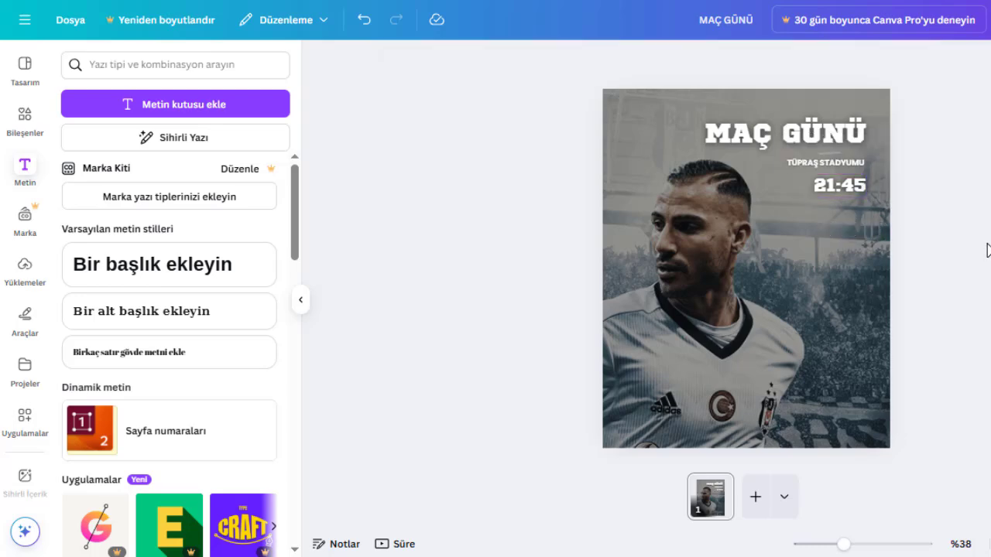
Add the uploaded Beşiktaş logo, shrink it to a small badge and place it beside the player's head, below the match time.
left_click(35, 279)
left_click(89, 205)
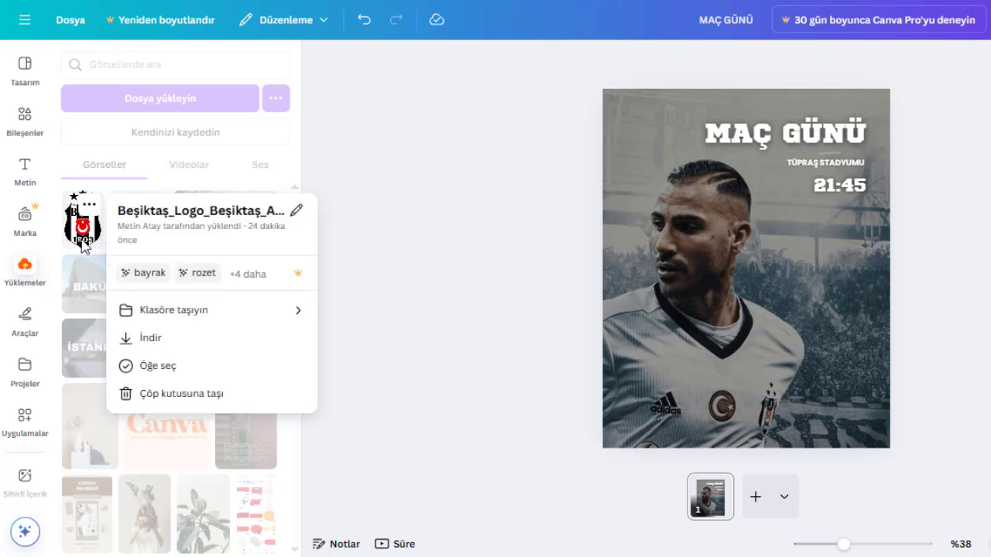
left_click(80, 238)
left_click(80, 239)
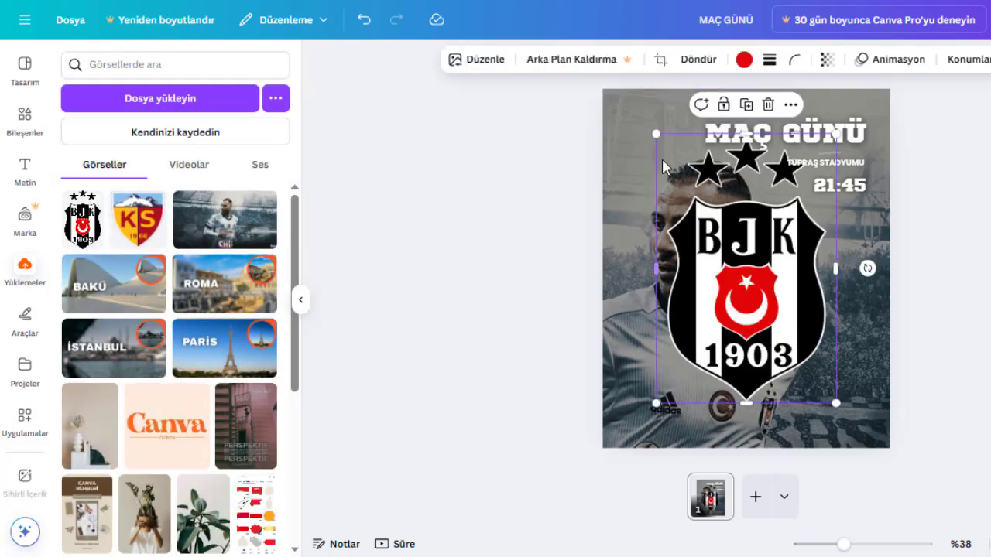
left_click_drag(655, 136, 785, 224)
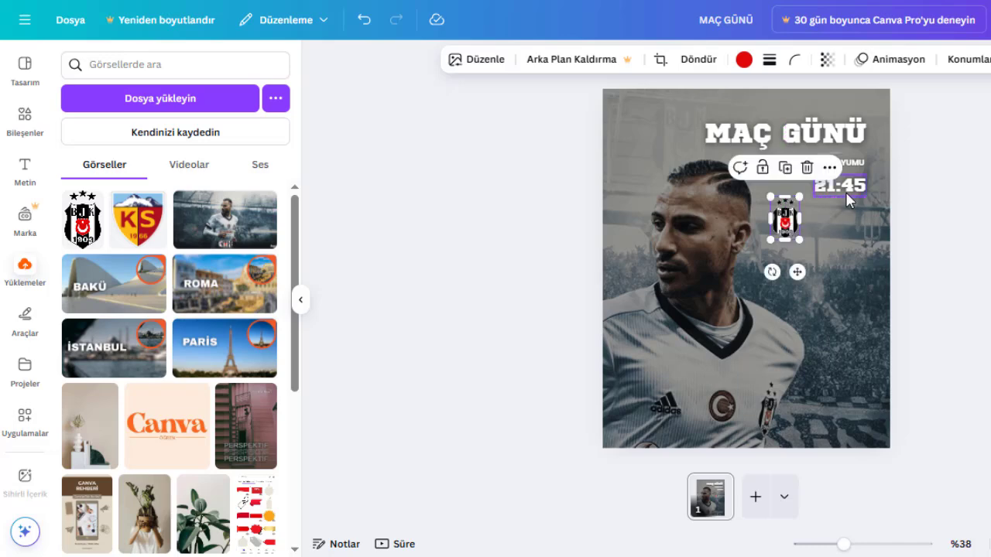
Make the "21:45" text slightly smaller, keeping it flush with the heading's right edge.
left_click(846, 195)
left_click_drag(816, 174, 842, 181)
left_click(970, 196)
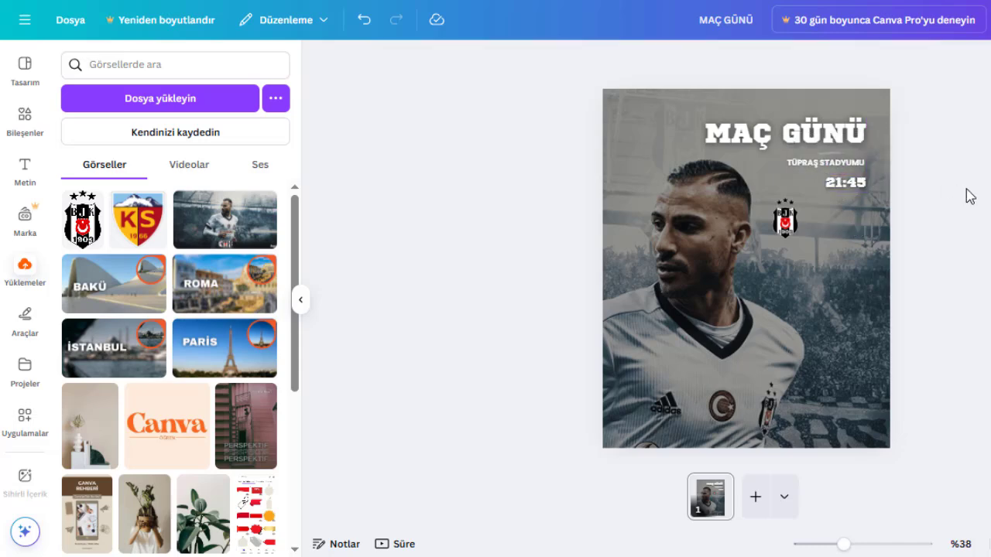
left_click(850, 184)
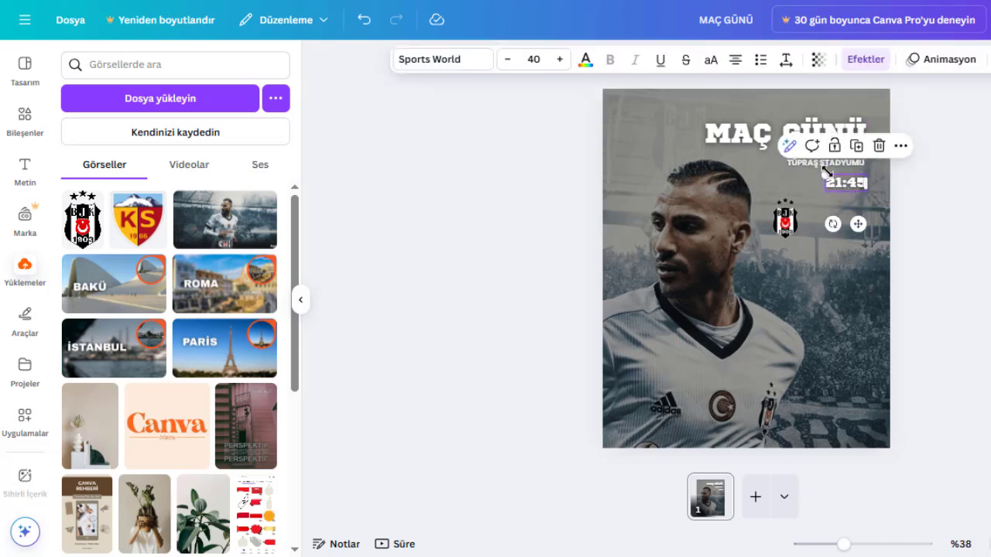
left_click_drag(823, 171, 817, 166)
left_click(920, 222)
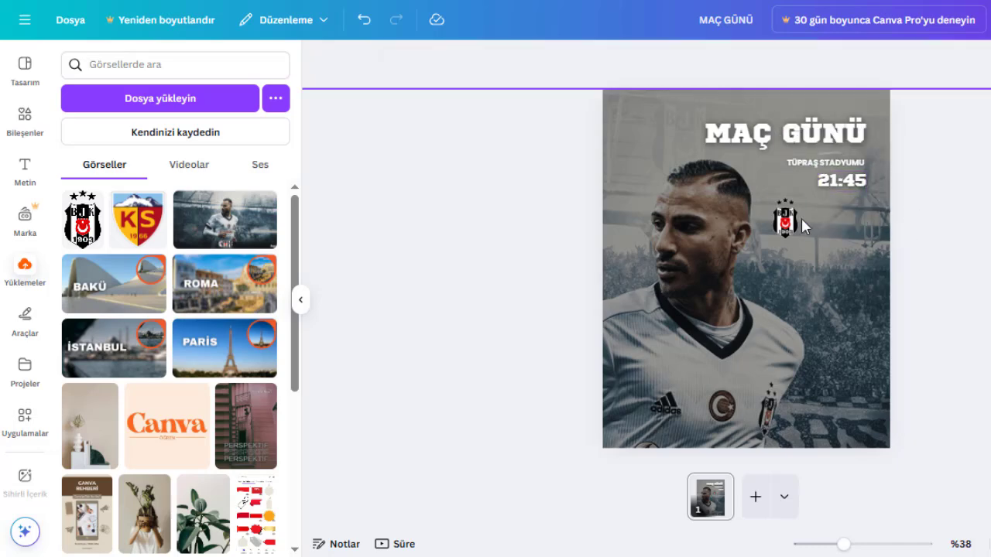
Add the uploaded Kayserispor logo, shrink it to badge size and place it below "21:45", to the right of the Beşiktaş logo.
left_click(133, 225)
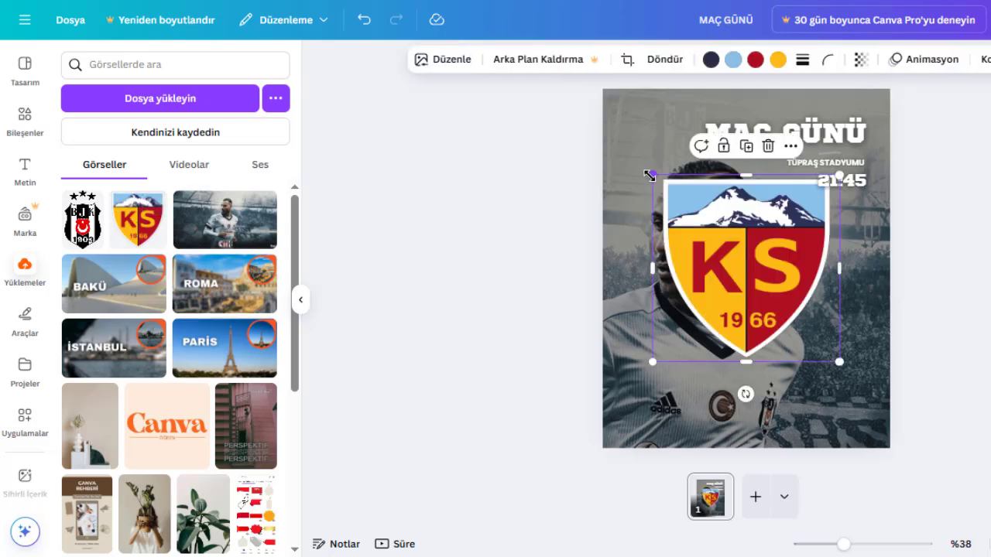
left_click_drag(648, 178, 827, 292)
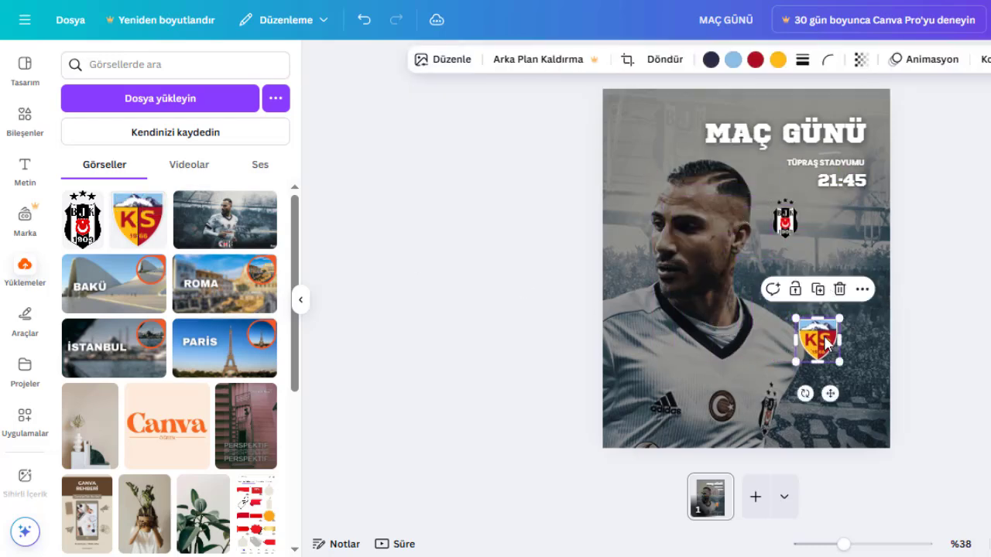
left_click_drag(820, 339, 824, 239)
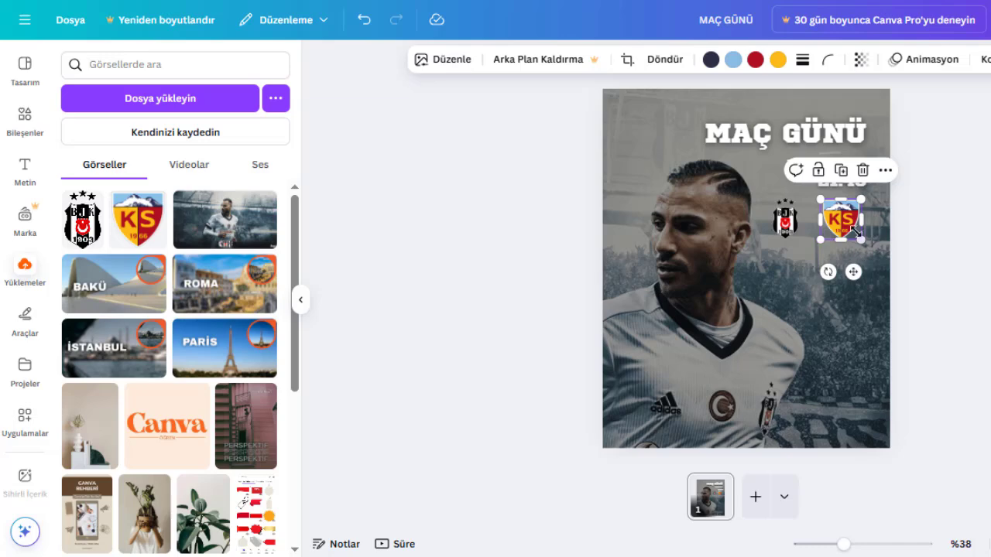
left_click_drag(822, 200, 849, 214)
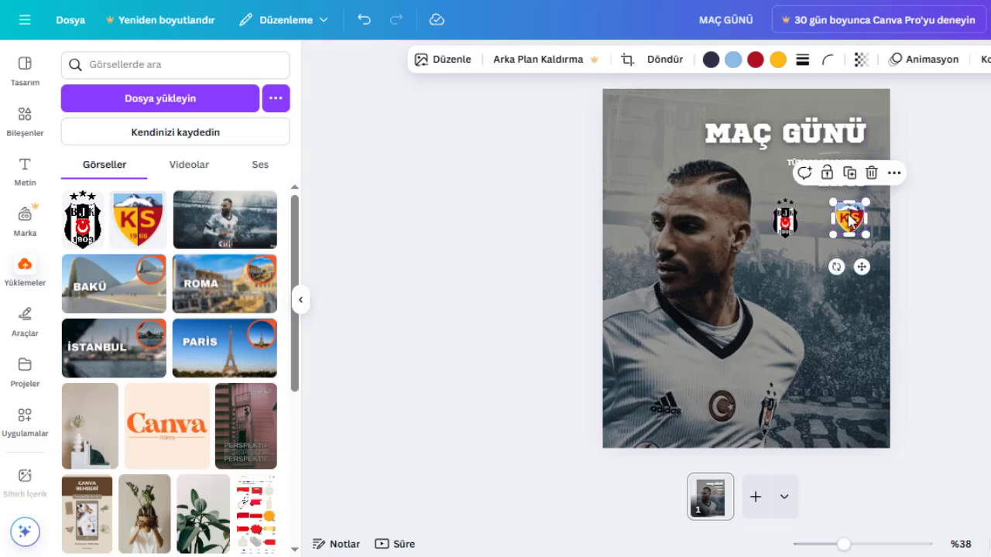
Move the Beşiktaş logo slightly closer to the Kayserispor logo and lower the Kayserispor logo so the two line up.
left_click(784, 220)
left_click_drag(785, 220, 795, 217)
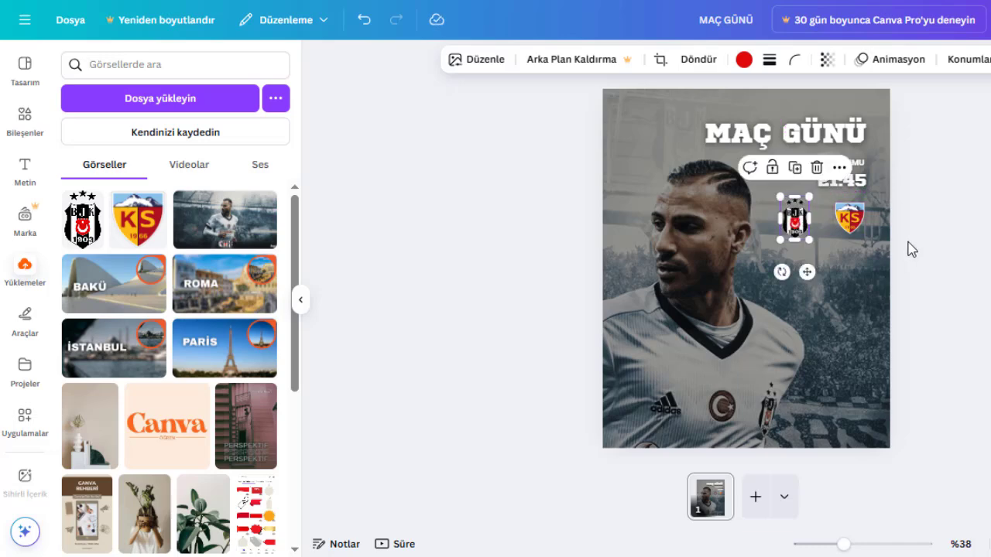
left_click(912, 249)
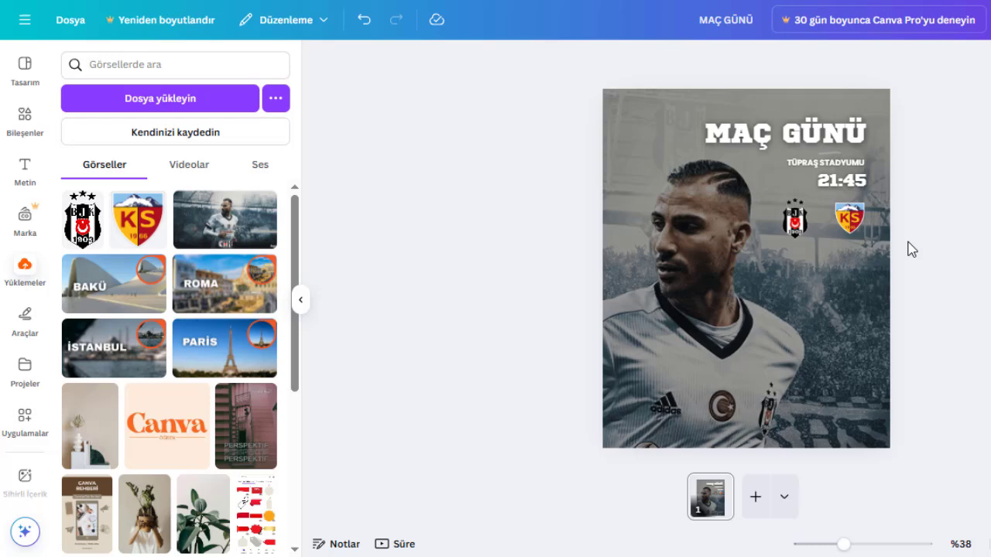
left_click(851, 223)
left_click_drag(852, 224, 852, 226)
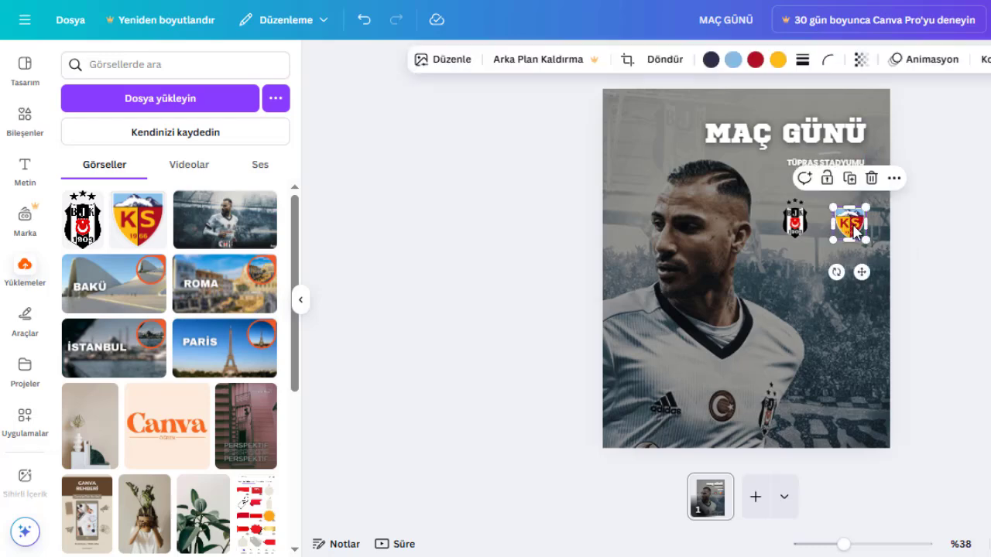
left_click(932, 259)
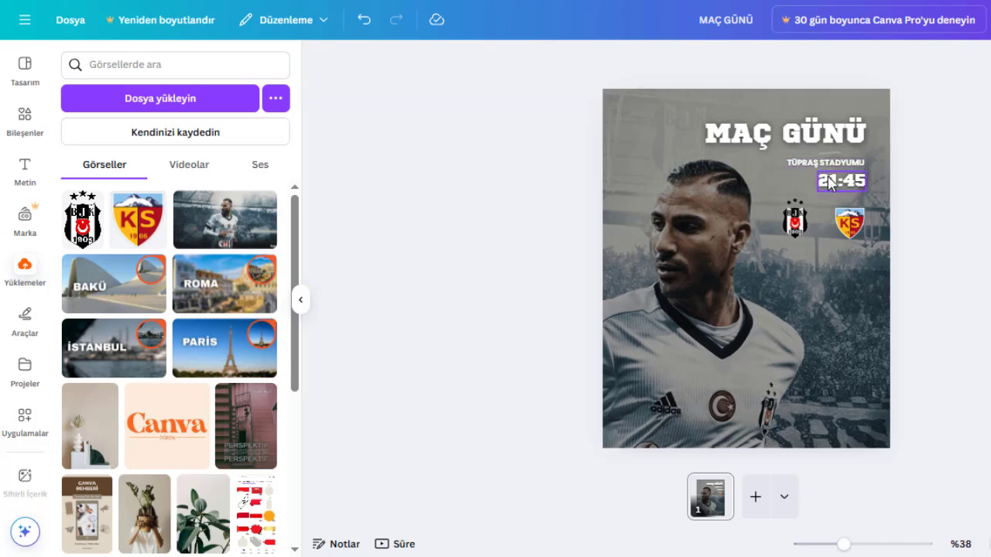
Duplicate the "MAÇ GÜNÜ" heading, place the copy between the two club logos and change its text to "V".
left_click(809, 147)
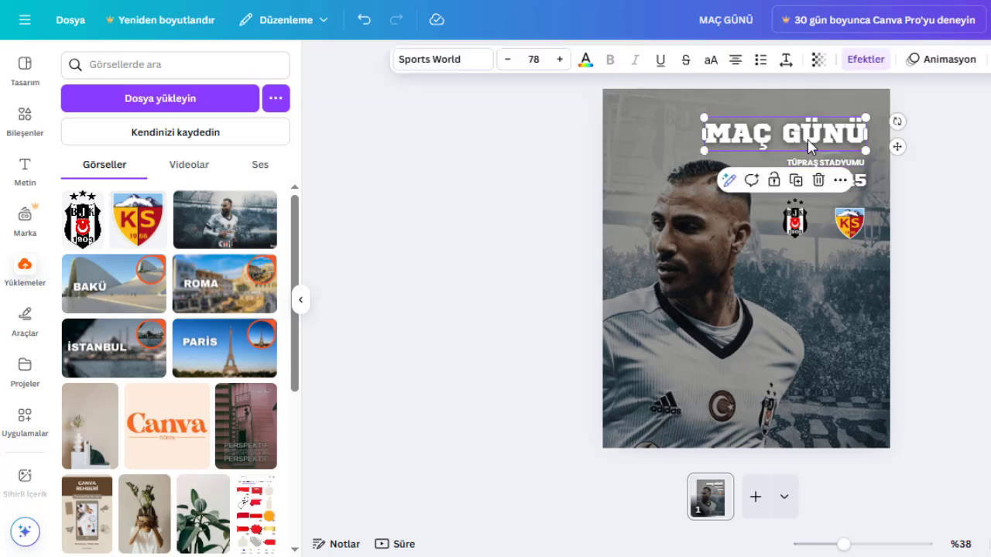
left_click_drag(809, 147, 832, 223)
key("ctrl+z")
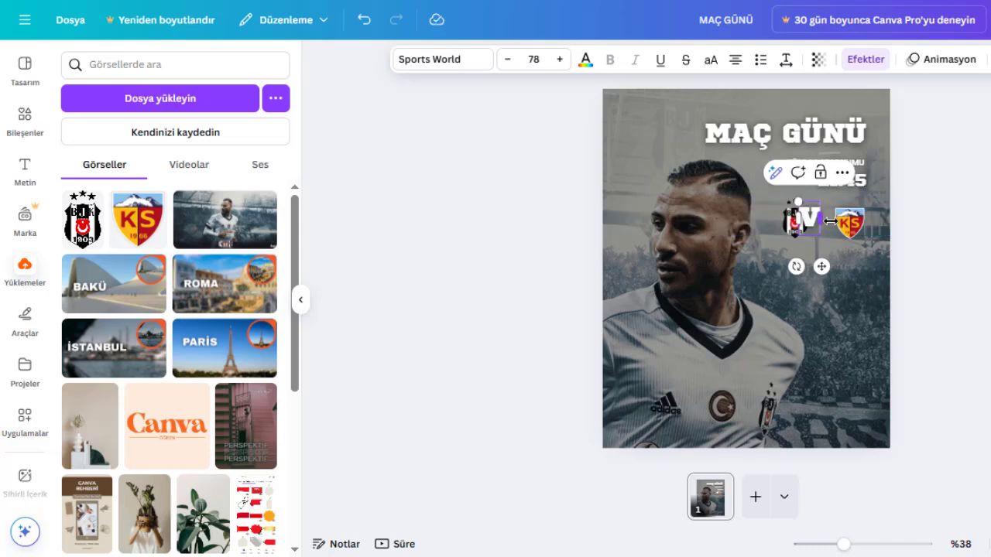
left_click(943, 251)
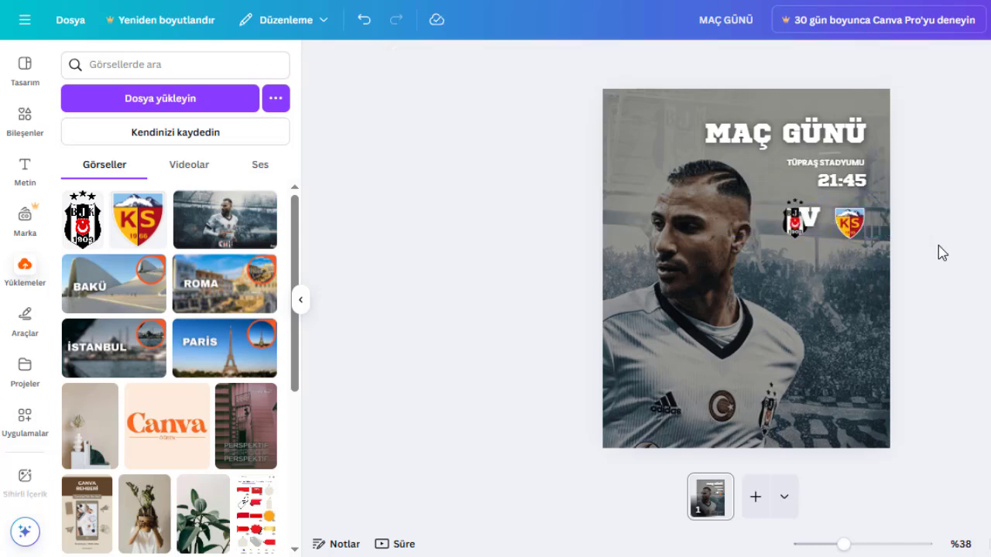
Shift the Beşiktaş logo slightly left and place the "V" centrally in the gap between the two club logos.
left_click(786, 223)
left_click_drag(786, 223, 823, 227)
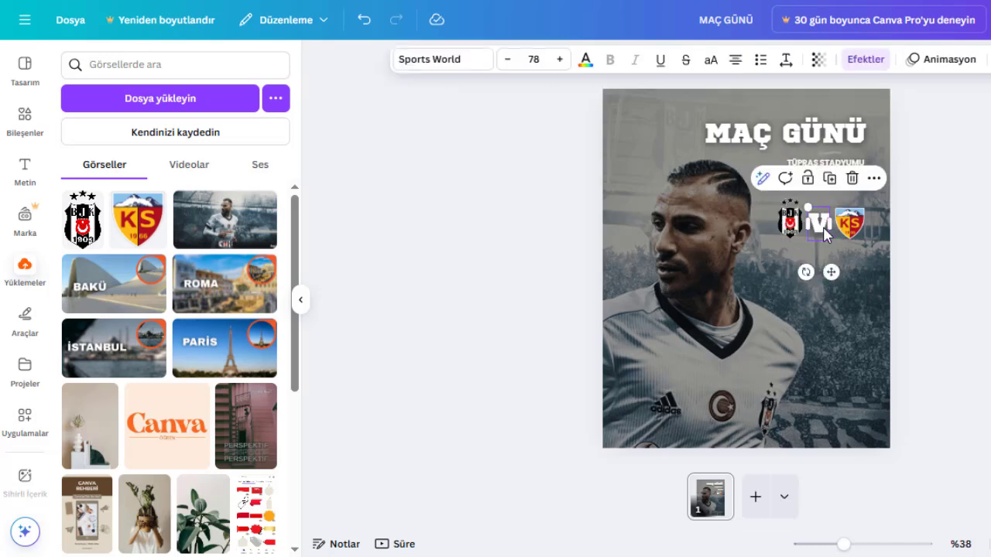
left_click(924, 258)
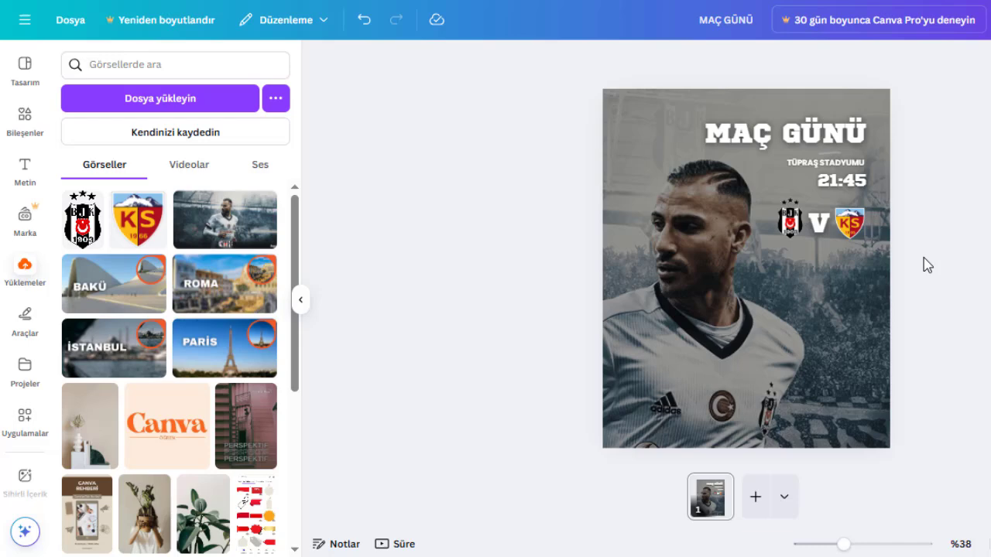
Reduce the "V" to font size 51.5 and recentre it between the two logos, slightly lower.
left_click(823, 236)
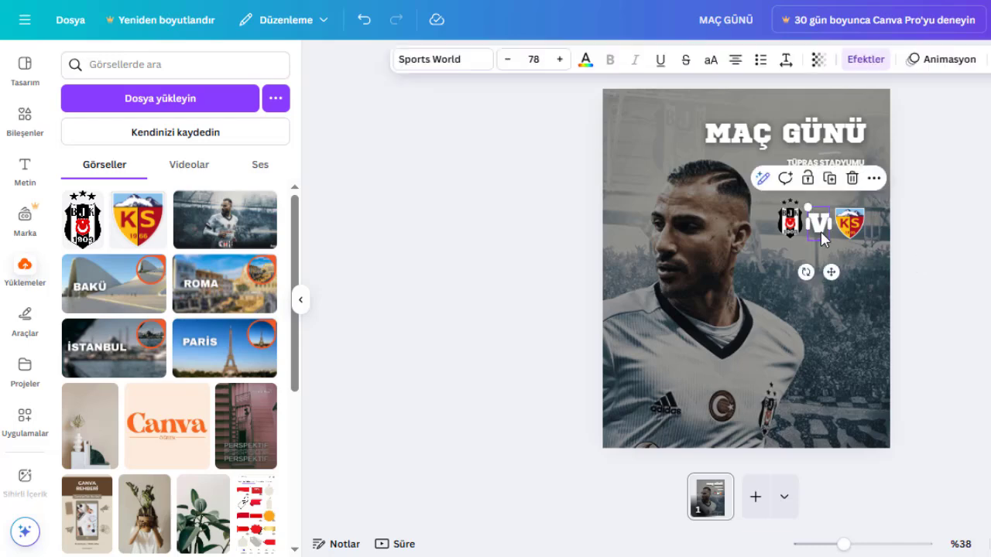
left_click(501, 59)
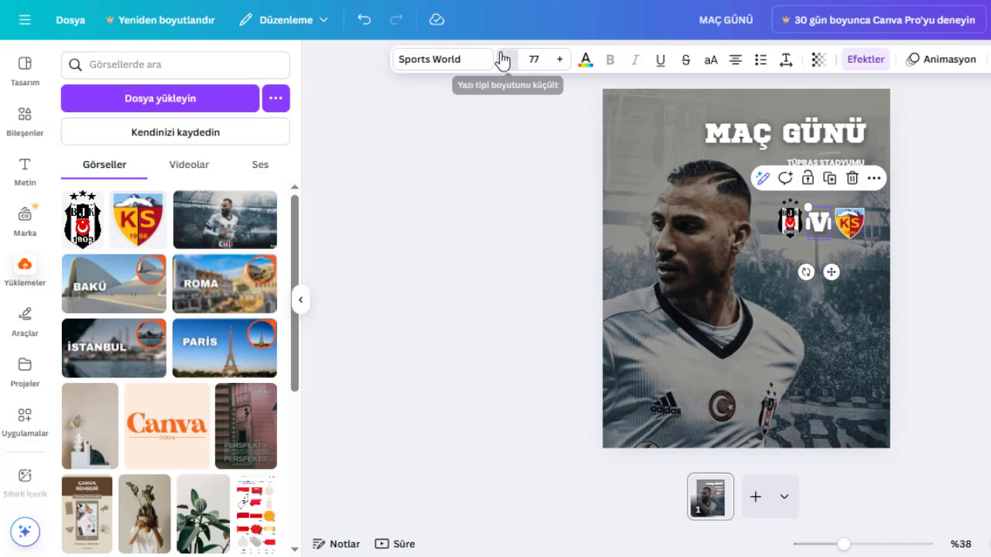
left_click(502, 60)
left_click(502, 60)
left_click(502, 60)
left_click(501, 60)
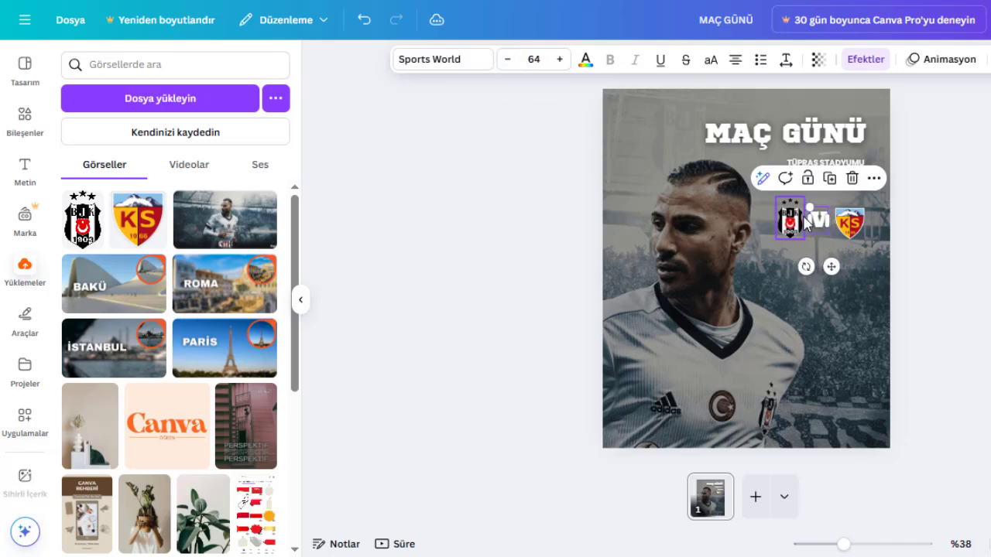
mouse_move(802, 205)
left_mouse_down()
mouse_move(817, 220)
mouse_move(808, 211)
left_mouse_up()
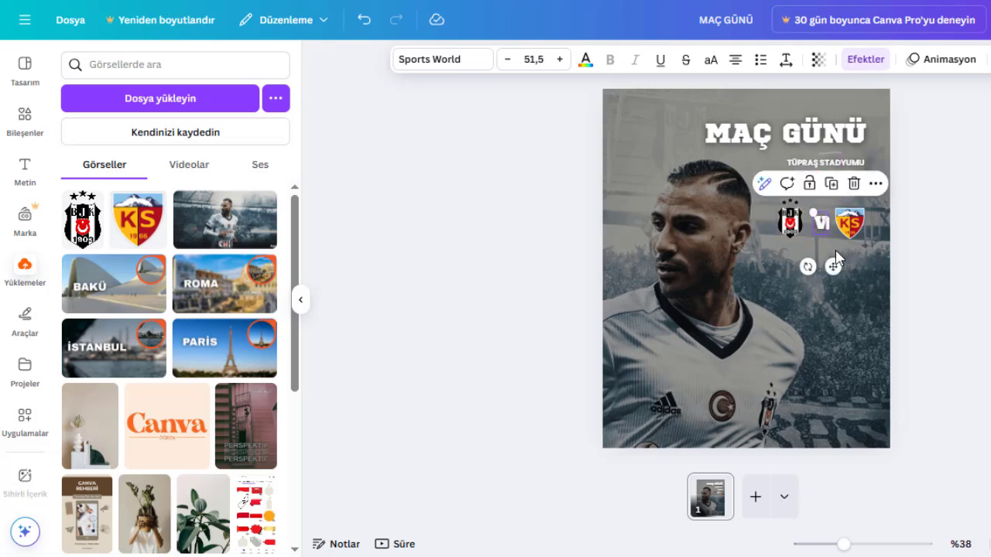
left_click_drag(833, 264, 834, 267)
left_click(959, 290)
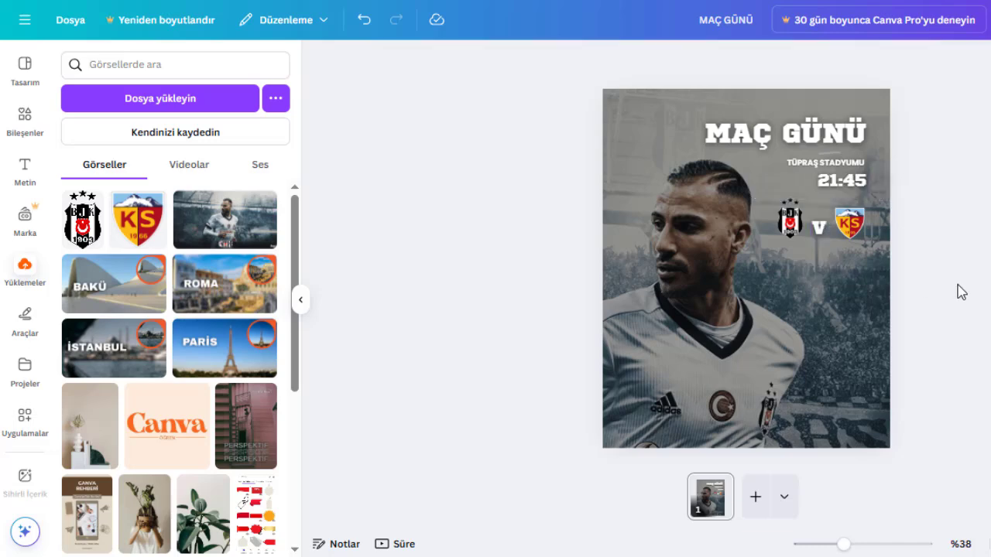
Place a copy of the "TÜPRAŞ STADYUMU" text below the Beşiktaş logo, reading "BEŞİKTAŞ JK", with its box narrowed to fit.
left_click(825, 165)
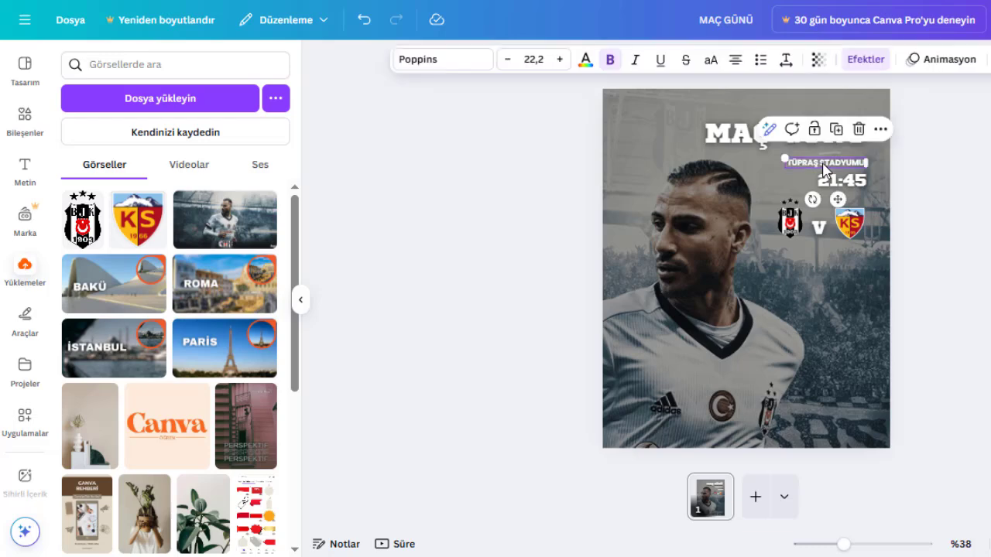
left_click_drag(823, 164, 793, 262)
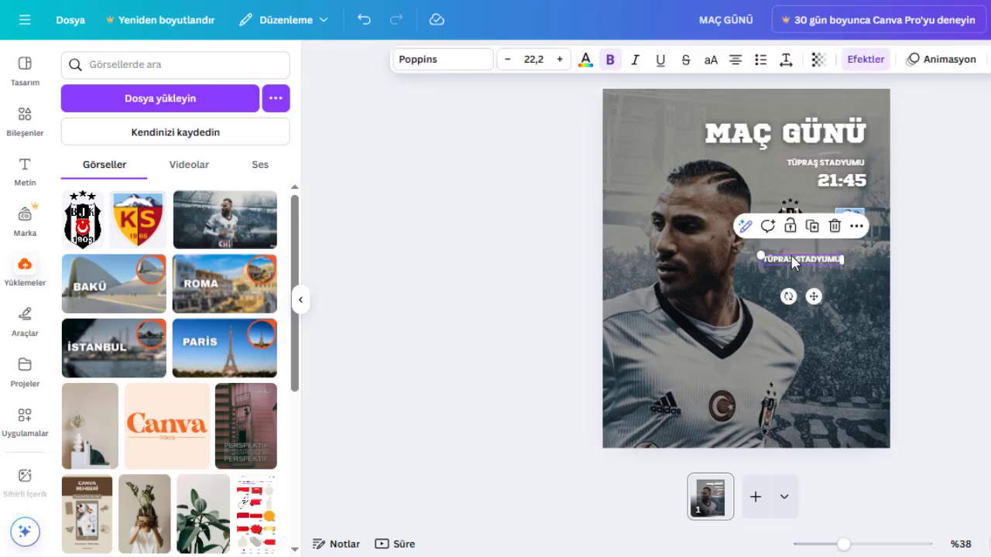
double_click(794, 262)
type("B")
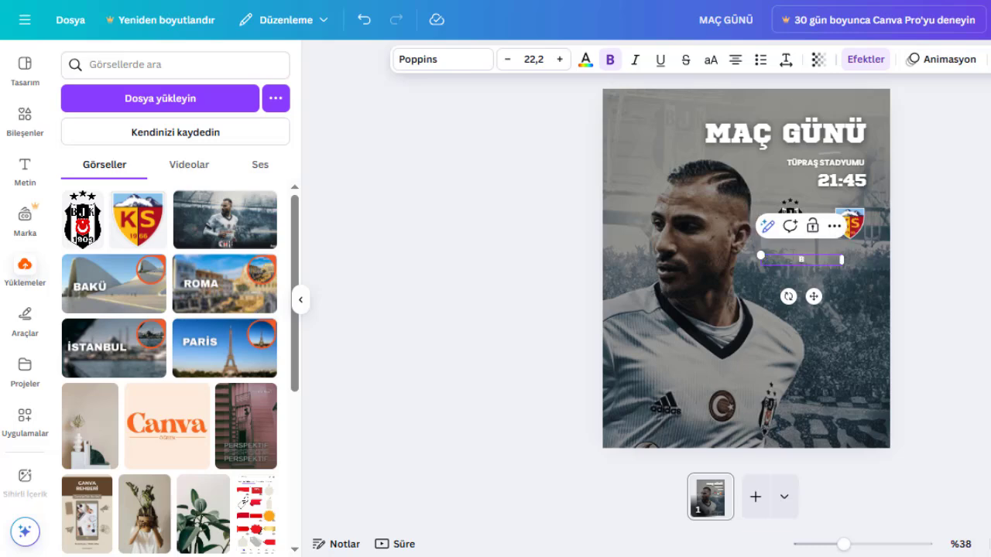
type("EŞİKTAŞ JK")
left_click_drag(841, 260, 814, 260)
left_click_drag(801, 295, 806, 288)
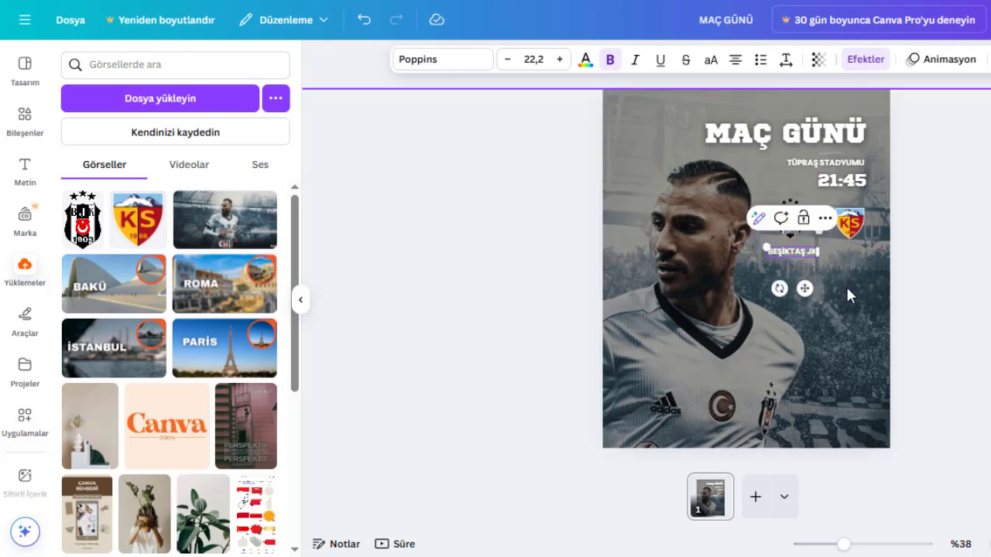
Duplicate the "BEŞİKTAŞ JK" label, change the copy to "KAYSERİSPOR" on a single line and centre it below the Kayserispor logo.
key("ctrl+d")
left_click(936, 274)
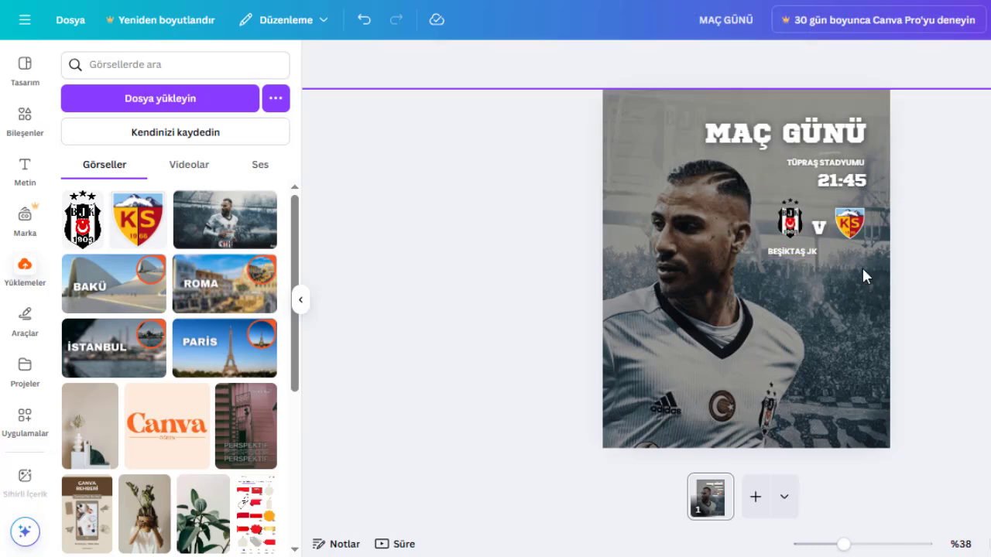
left_click(813, 258)
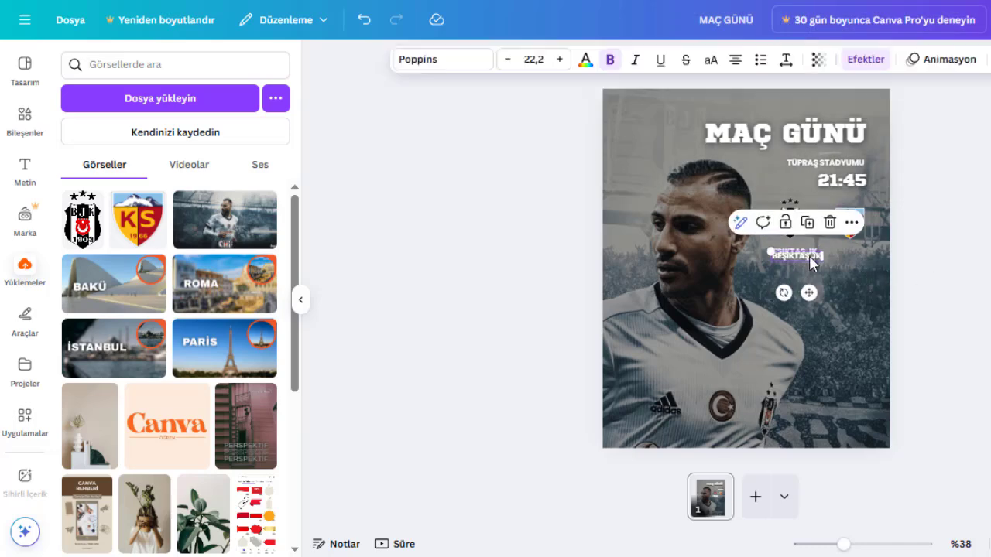
left_click_drag(809, 256, 867, 252)
double_click(868, 253)
type("KAYSERI")
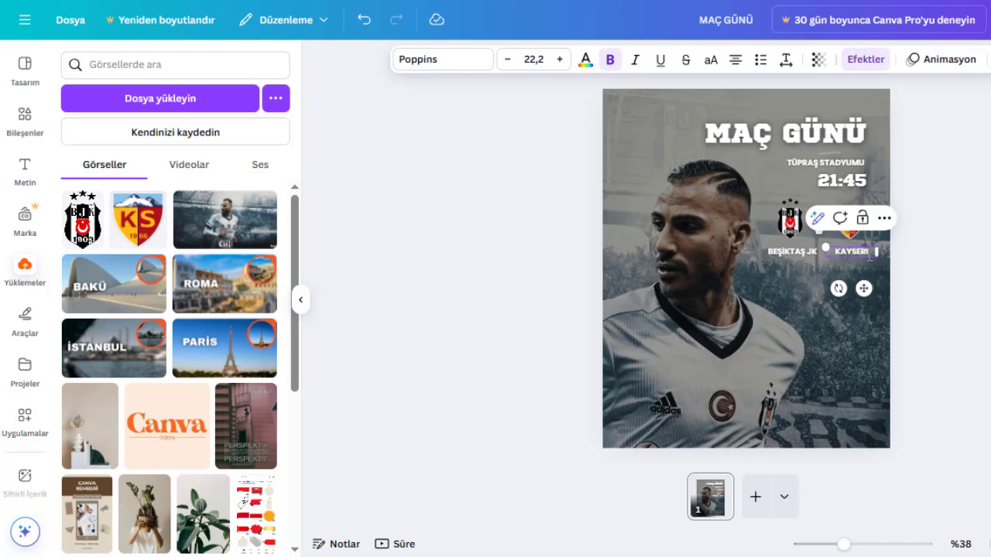
type("SPOR")
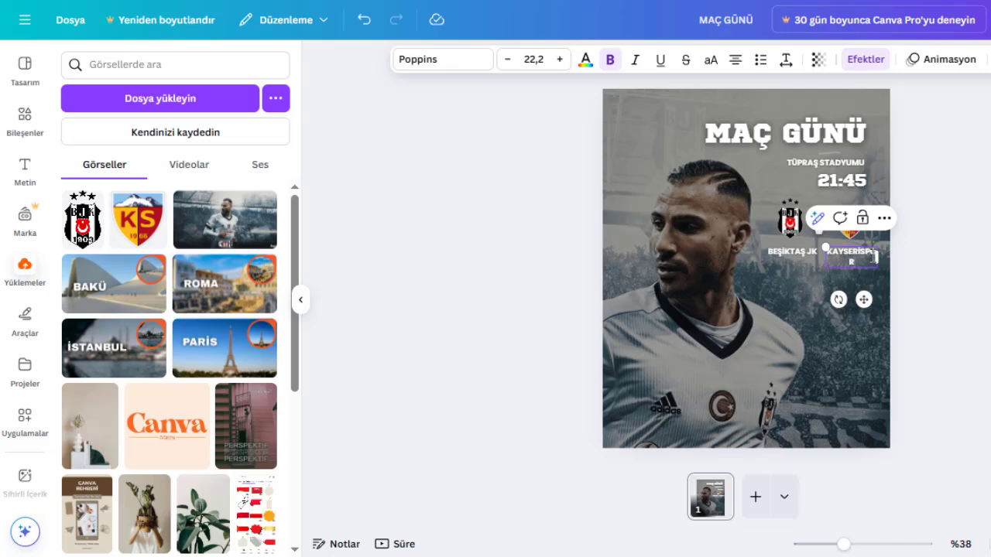
mouse_move(875, 257)
left_mouse_down()
mouse_move(890, 267)
mouse_move(885, 258)
left_mouse_up()
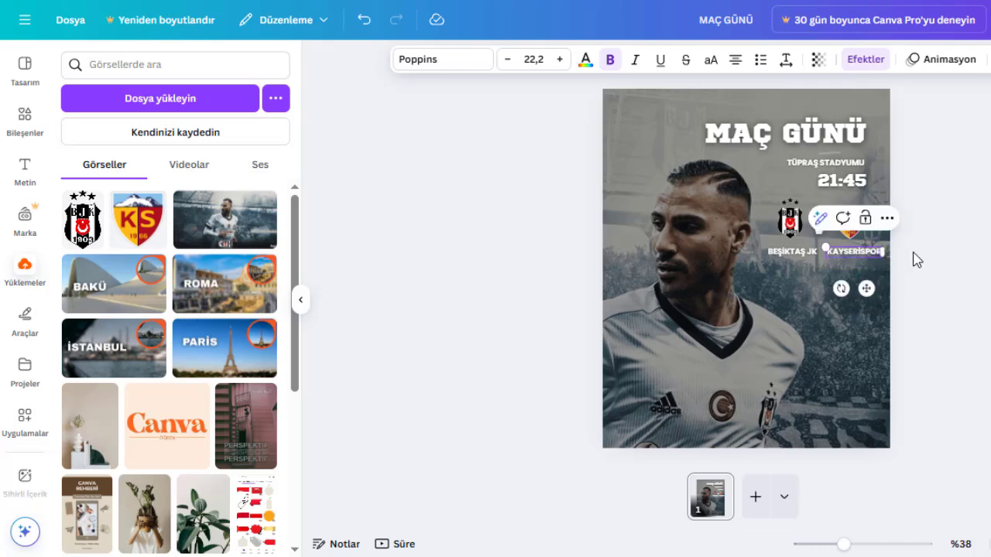
left_click(916, 260)
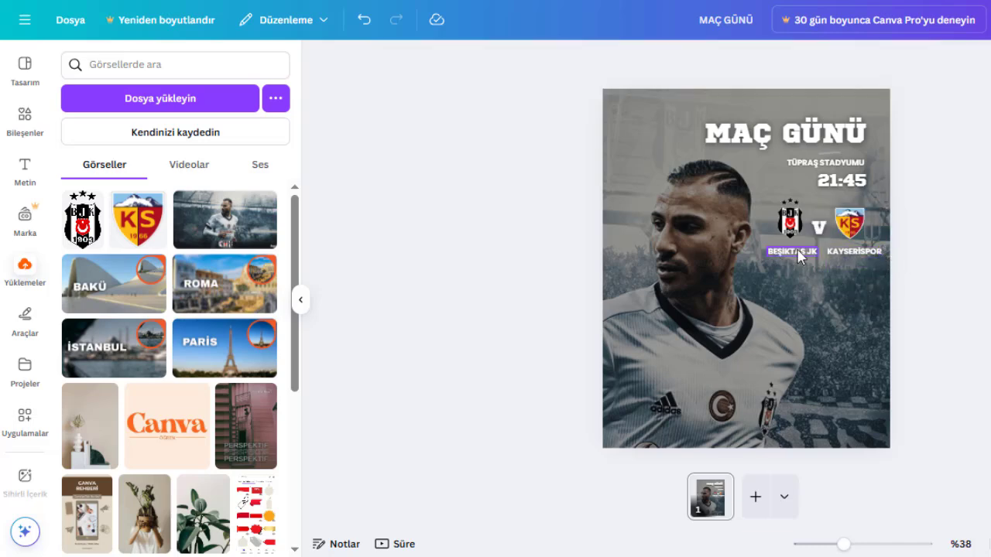
left_click(843, 255)
left_click(842, 257)
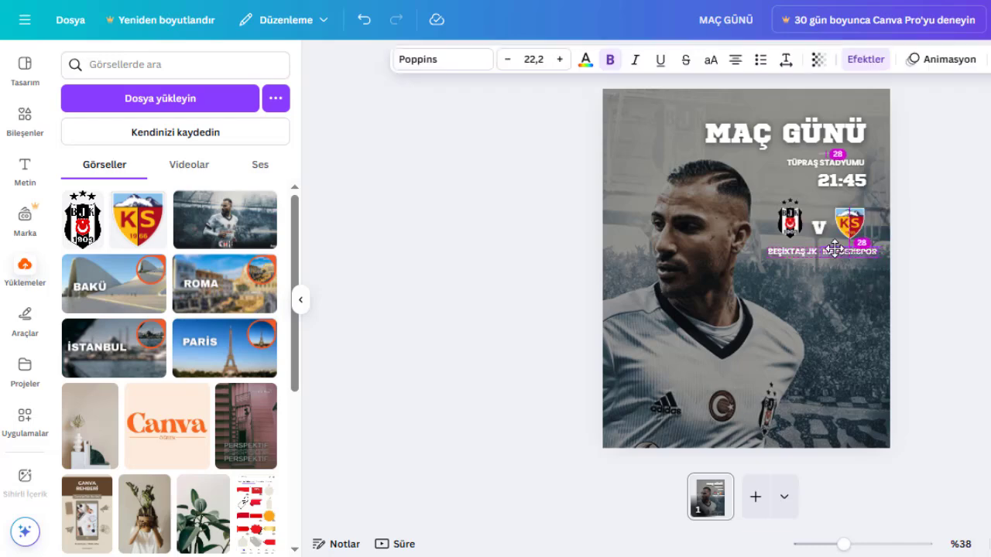
left_click(910, 255)
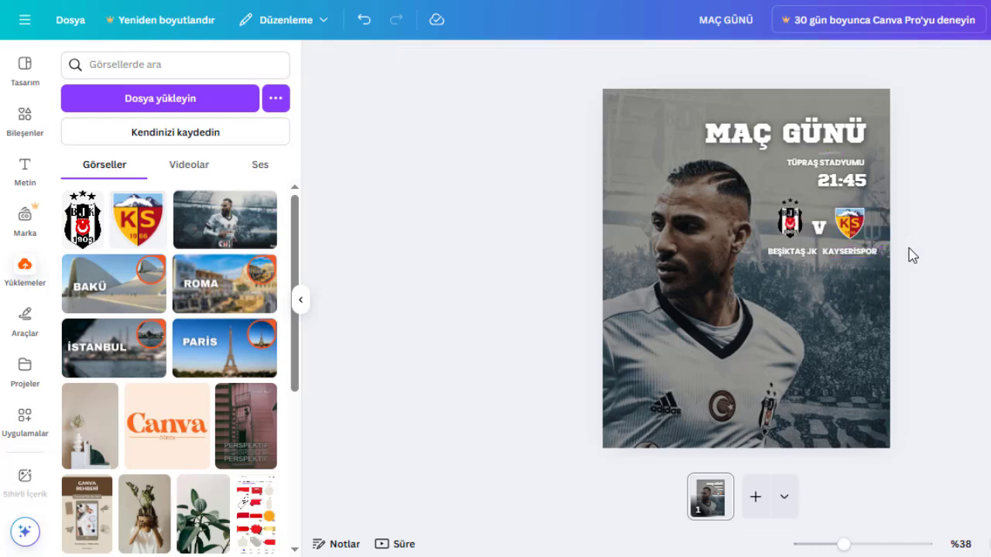
Shift the Beşiktaş logo and its label slightly left, then recentre the "V" between the two logos.
left_click(788, 232)
left_click_drag(788, 232, 782, 232)
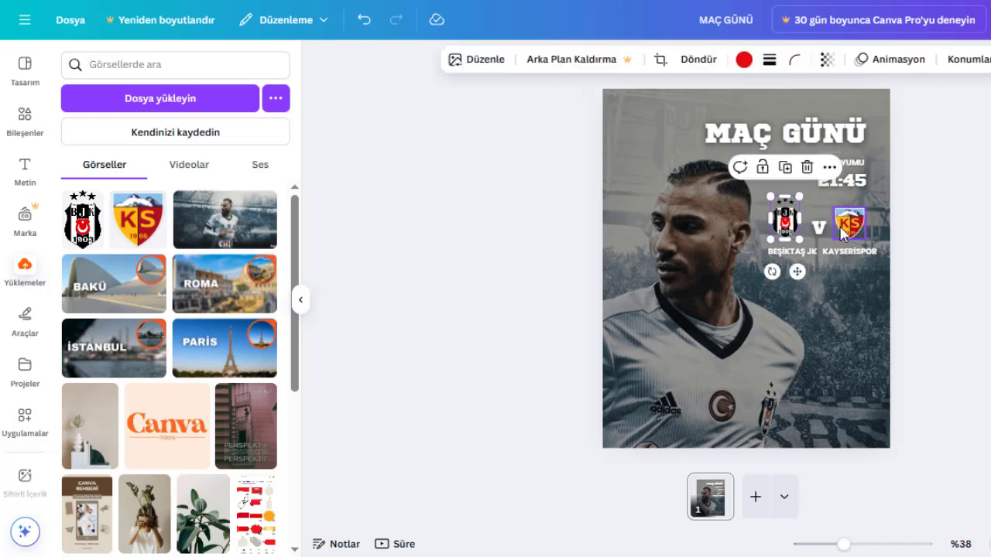
left_click(787, 253)
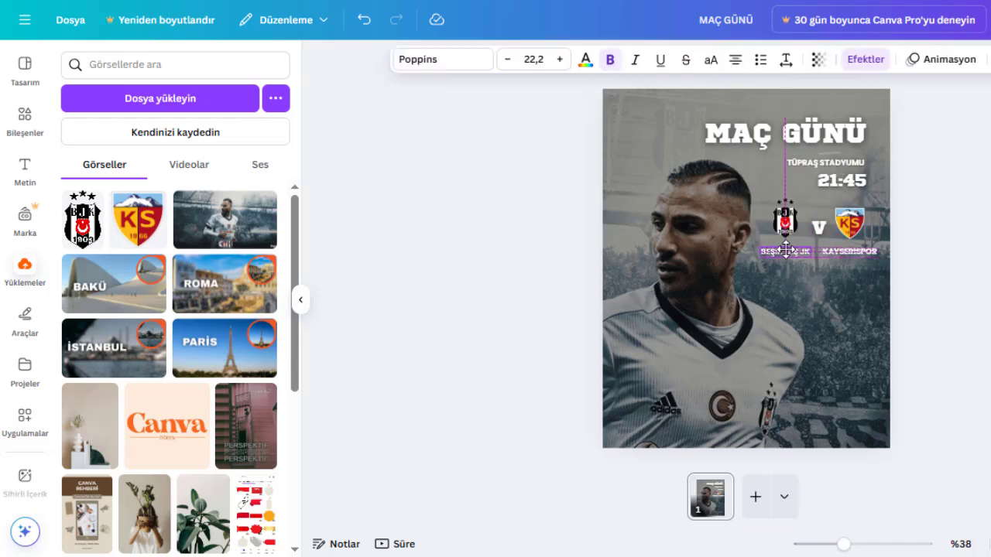
left_click(817, 233)
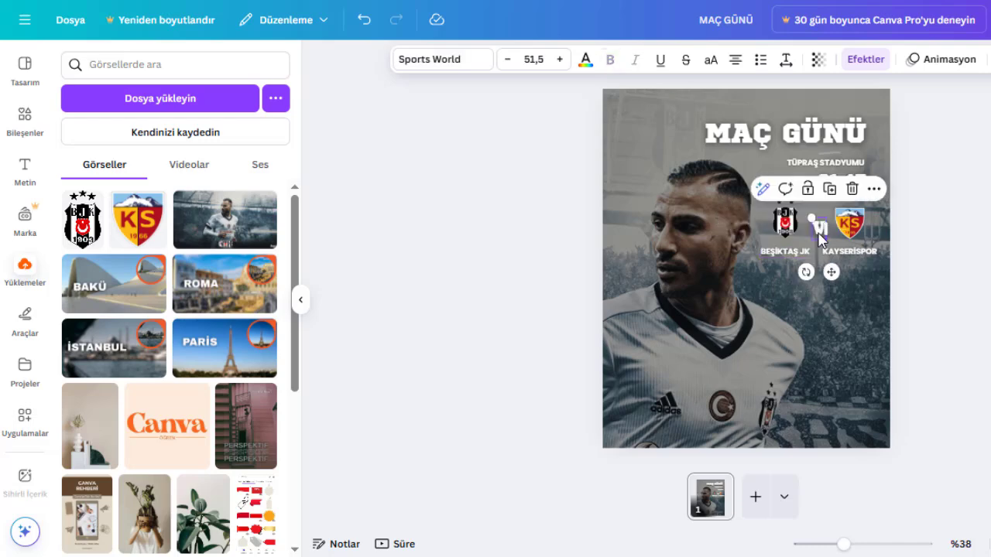
left_click_drag(819, 239, 818, 227)
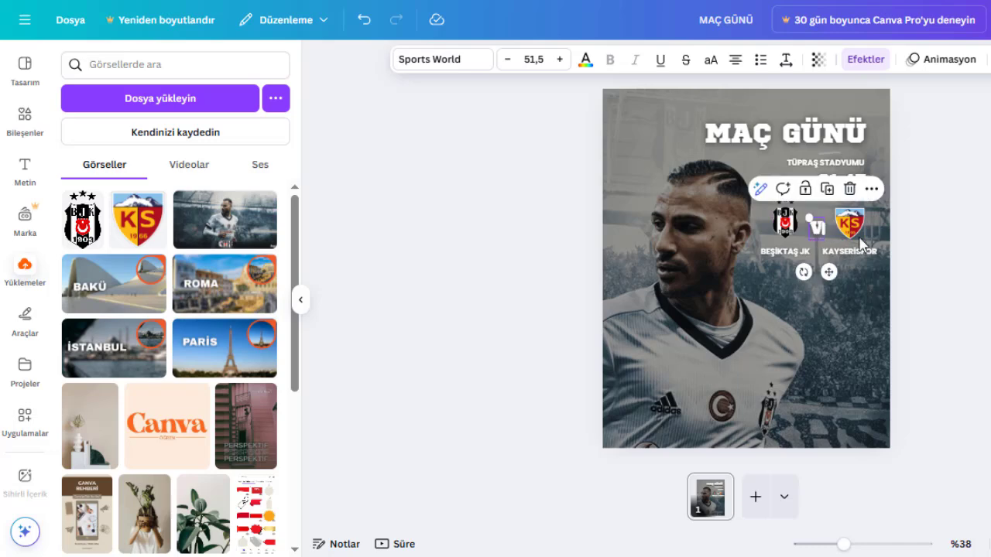
left_click(921, 245)
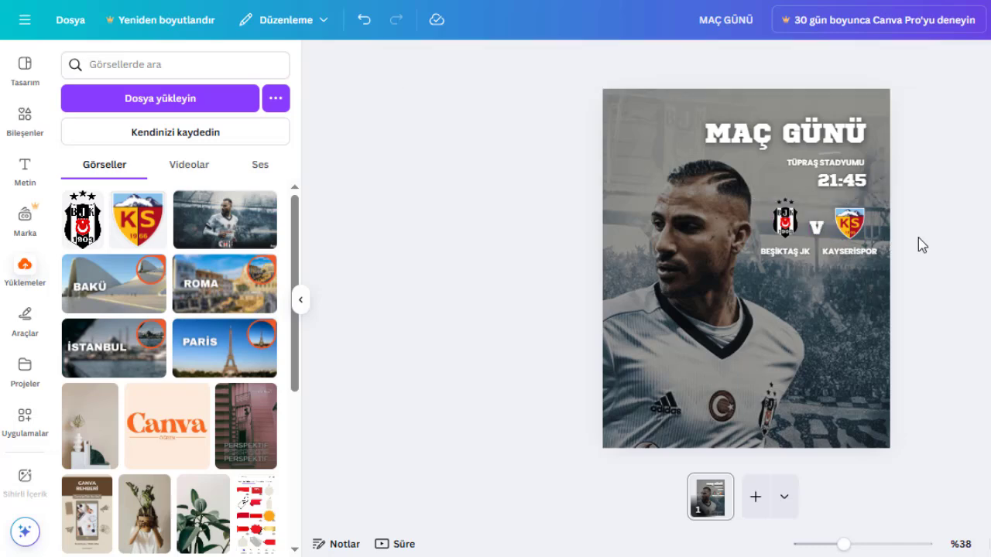
Move the "MAÇ GÜNÜ" heading slightly left and realign "TÜPRAŞ STADYUMU" and "21:45" with its right edge.
left_click(767, 141)
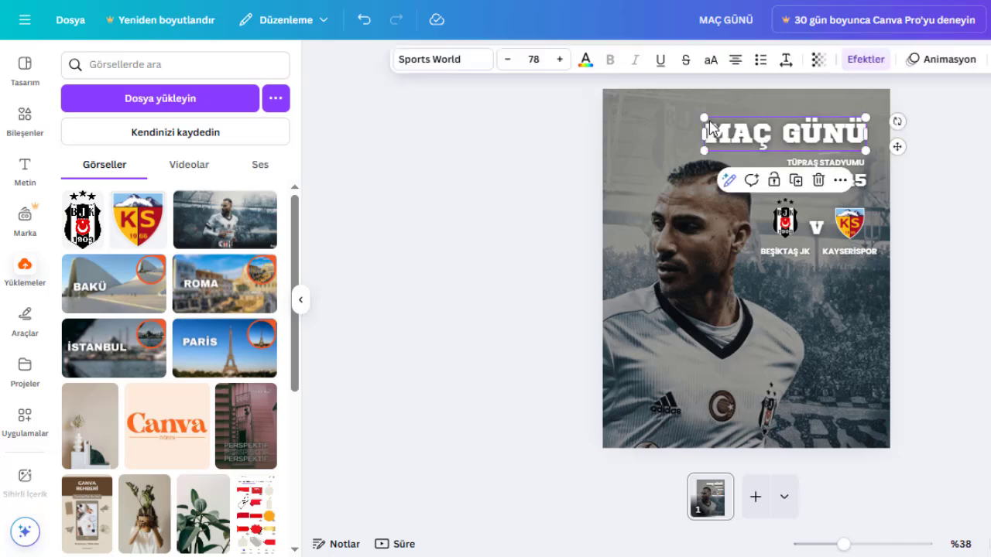
mouse_move(702, 118)
left_mouse_down()
mouse_move(686, 117)
mouse_move(700, 122)
left_mouse_up()
left_click_drag(790, 135, 786, 133)
left_click(817, 163)
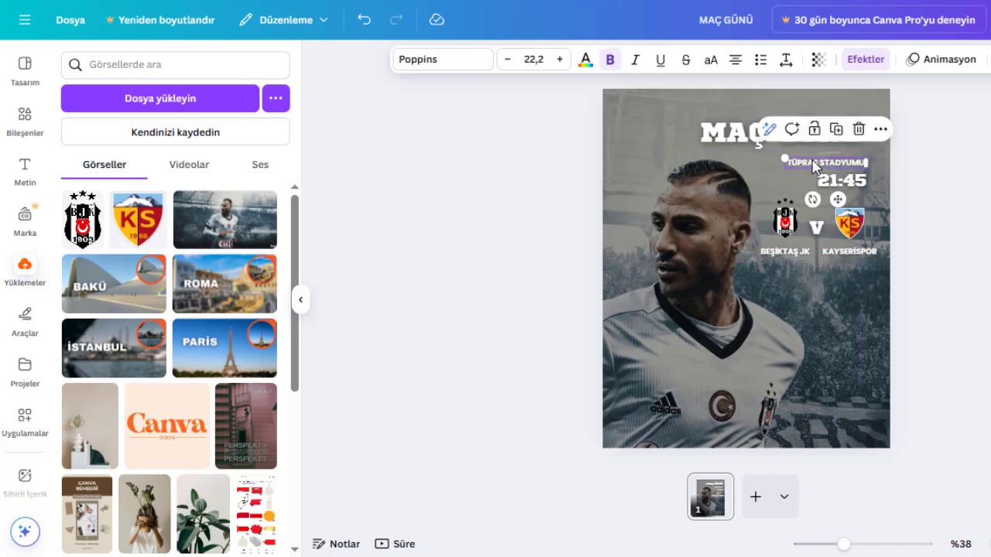
left_click_drag(817, 163, 836, 186)
left_click(841, 182)
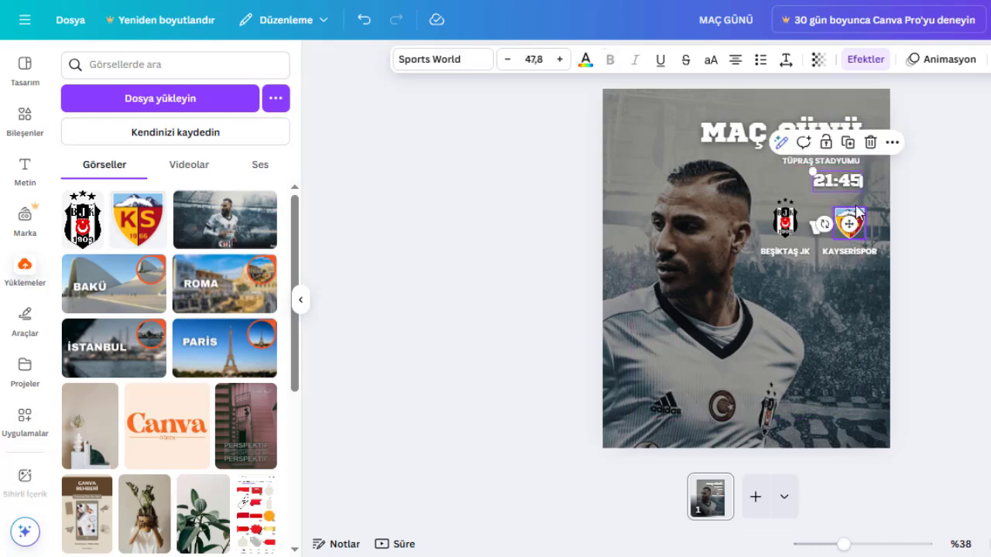
Move both club logos, their labels and the "V" together left to line up with the heading's right edge, and shrink them slightly.
left_click_drag(866, 266, 778, 220)
left_click_drag(846, 231, 835, 225)
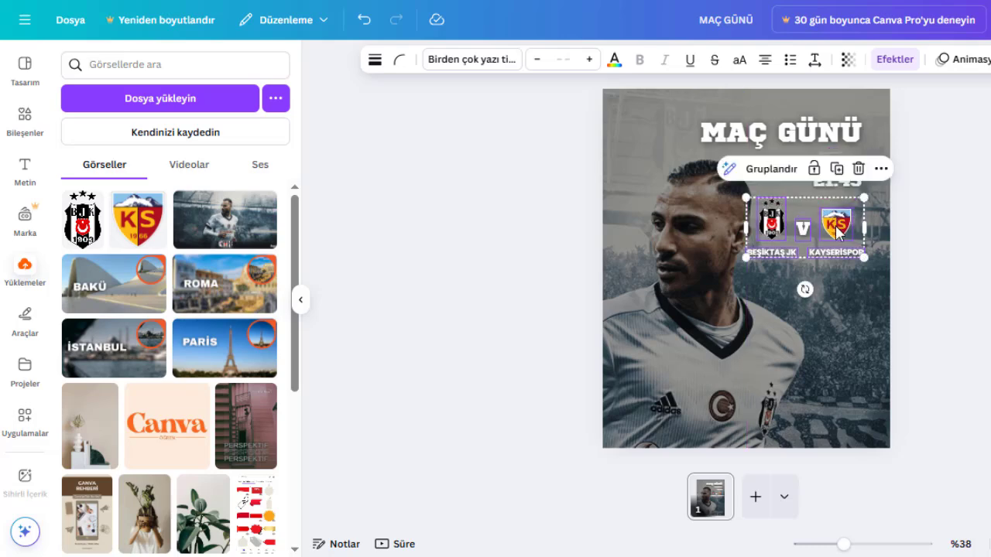
left_click(961, 237)
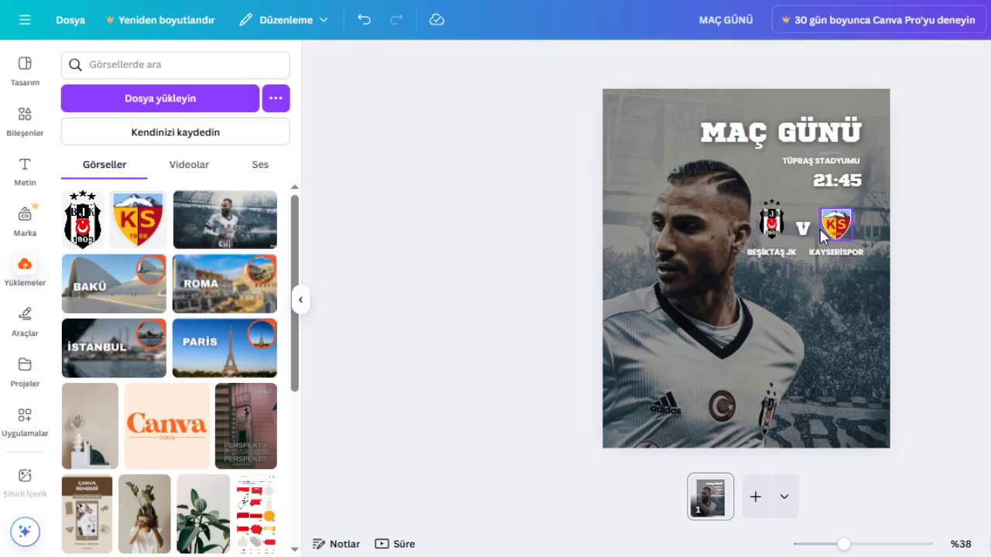
left_click_drag(858, 275, 753, 203)
left_click(988, 257)
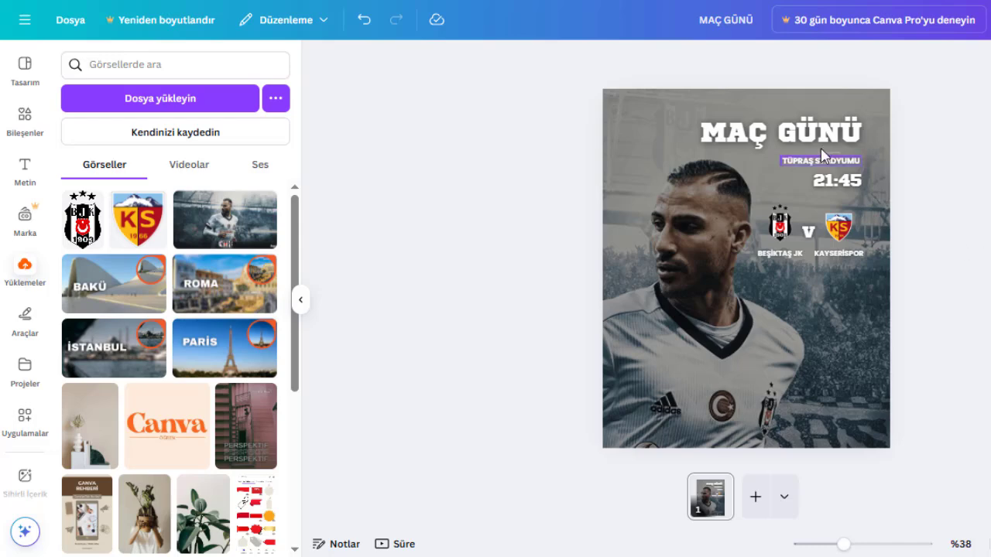
Enlarge the "MAÇ GÜNÜ" heading to font size 91.8, extending it to the left.
left_click(762, 130)
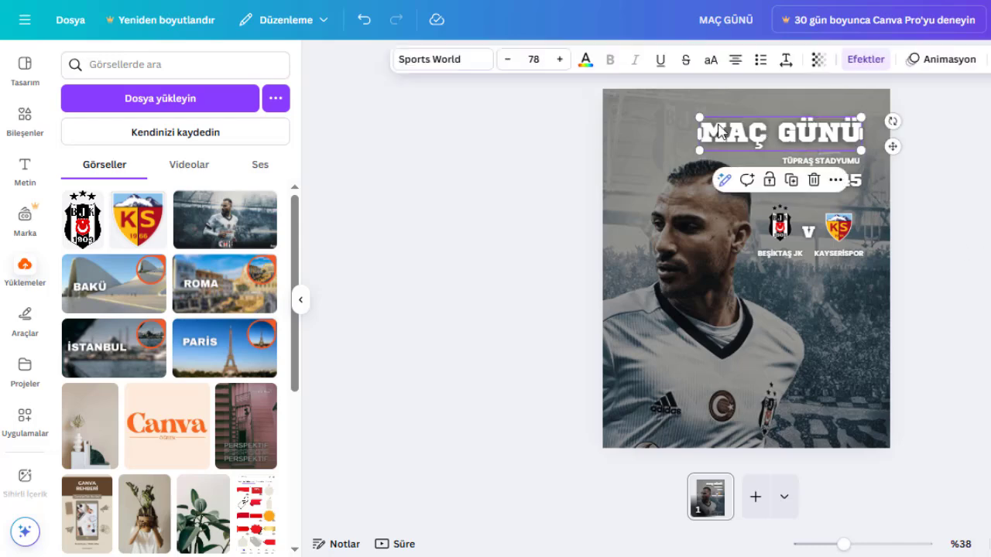
left_click_drag(699, 117, 670, 115)
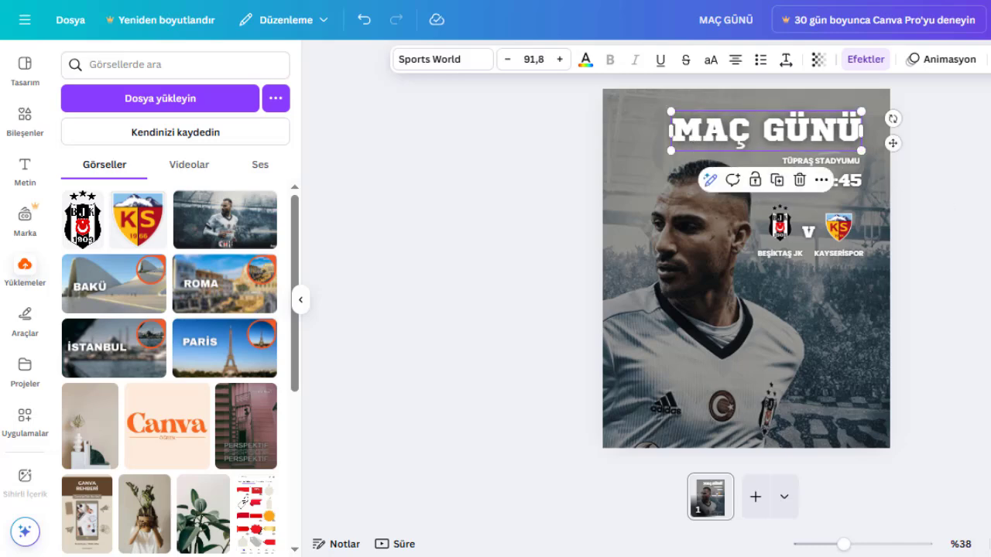
key("Escape")
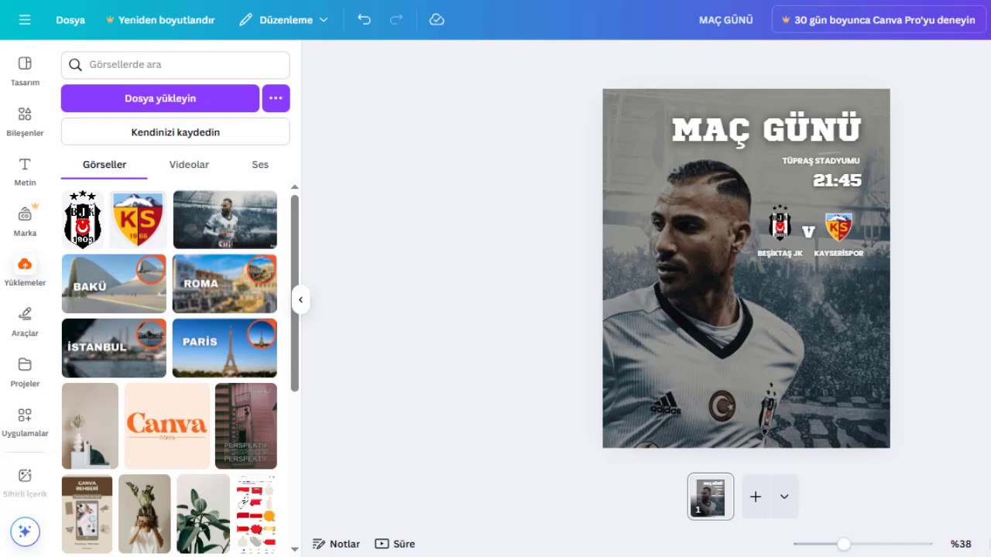
Move the "TÜPRAŞ STADYUMU" text slightly up, closer to the heading, keeping it flush with the heading's right edge.
left_click(831, 165)
left_click_drag(829, 166, 829, 155)
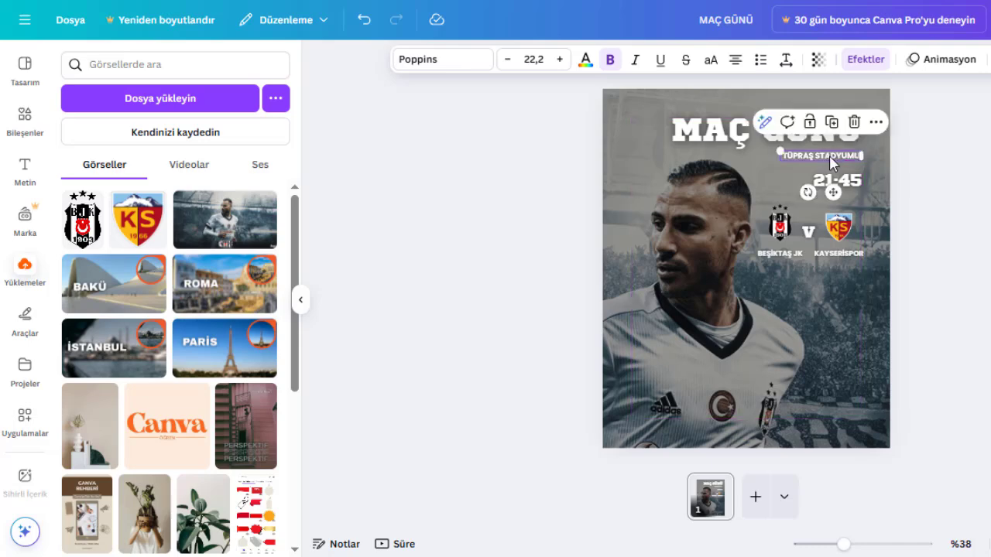
left_click(942, 199)
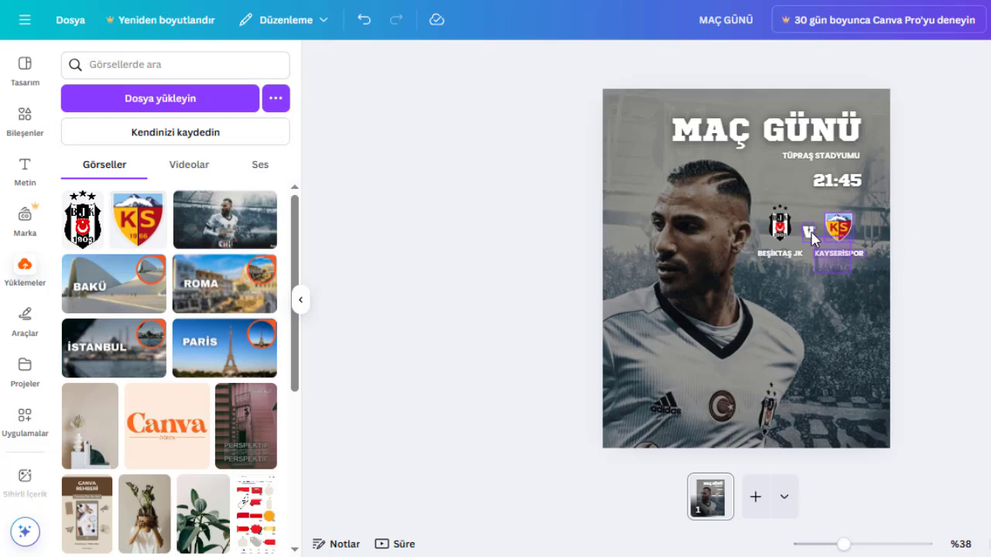
Move both club logos, their labels and the "V" together slightly up and left, flush with the heading's right edge.
left_click_drag(812, 237, 770, 210)
left_click(968, 240)
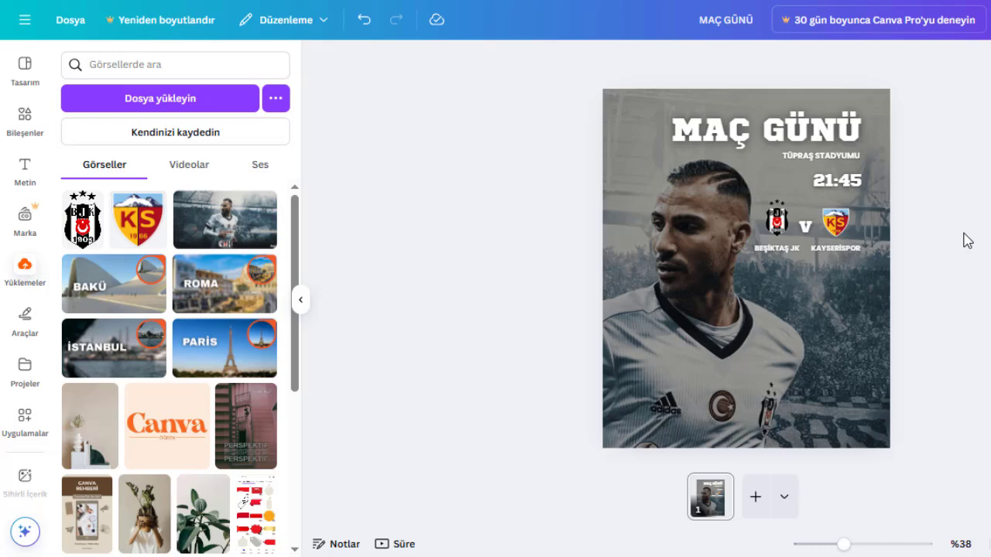
Move "21:45" up to sit just beneath "TÜPRAŞ STADYUMU" and nudge the stadium text slightly up toward the heading.
left_click(850, 182)
left_click_drag(850, 182, 852, 170)
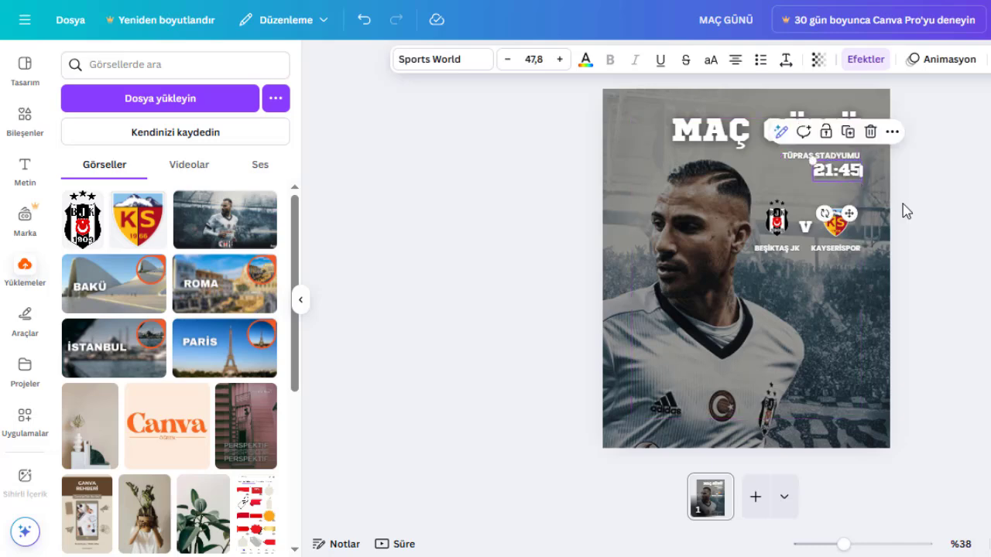
left_click(907, 212)
left_click(849, 162)
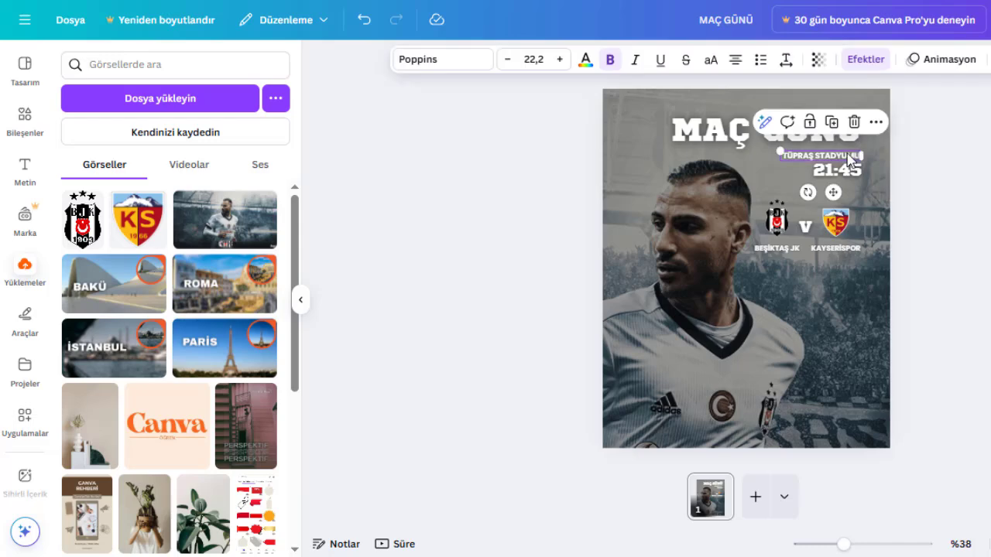
left_click_drag(849, 163, 849, 155)
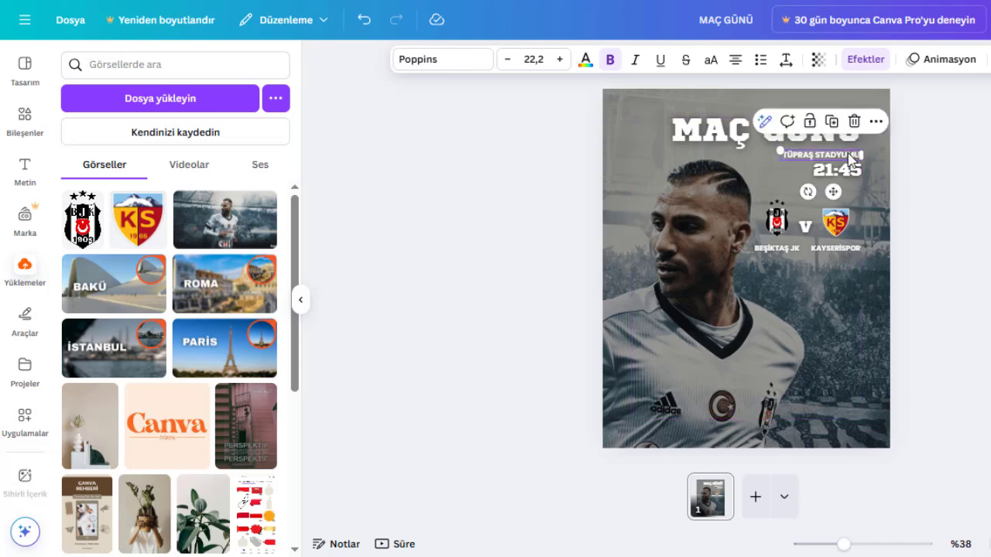
left_click(918, 194)
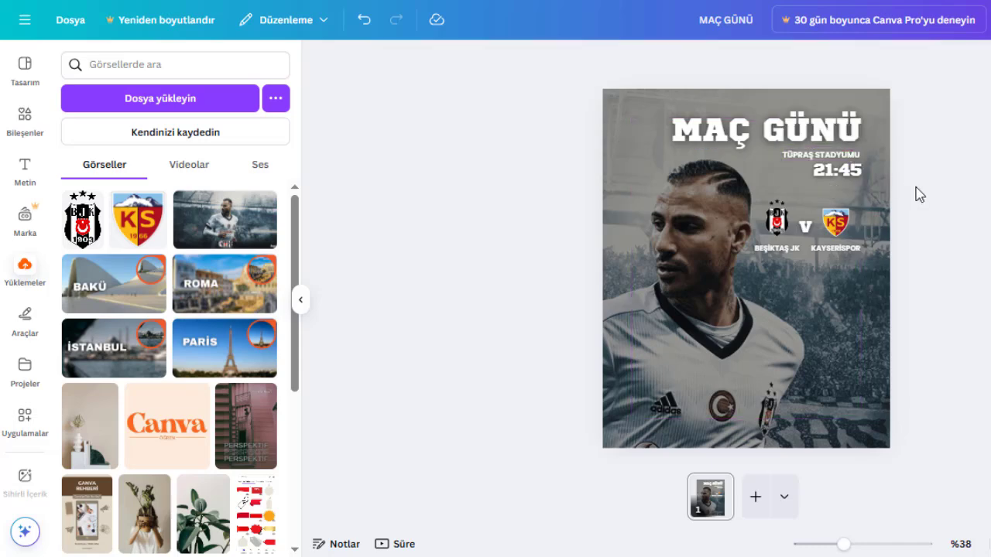
Move both club logos, their labels and the "V" together straight up, closer beneath "21:45".
left_click(837, 222)
left_click_drag(836, 222, 834, 203)
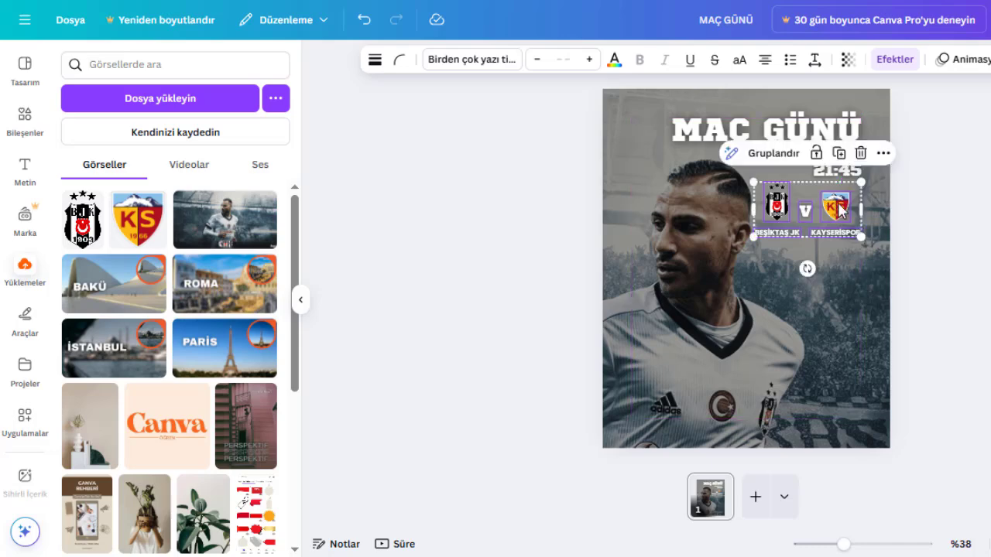
left_click(947, 245)
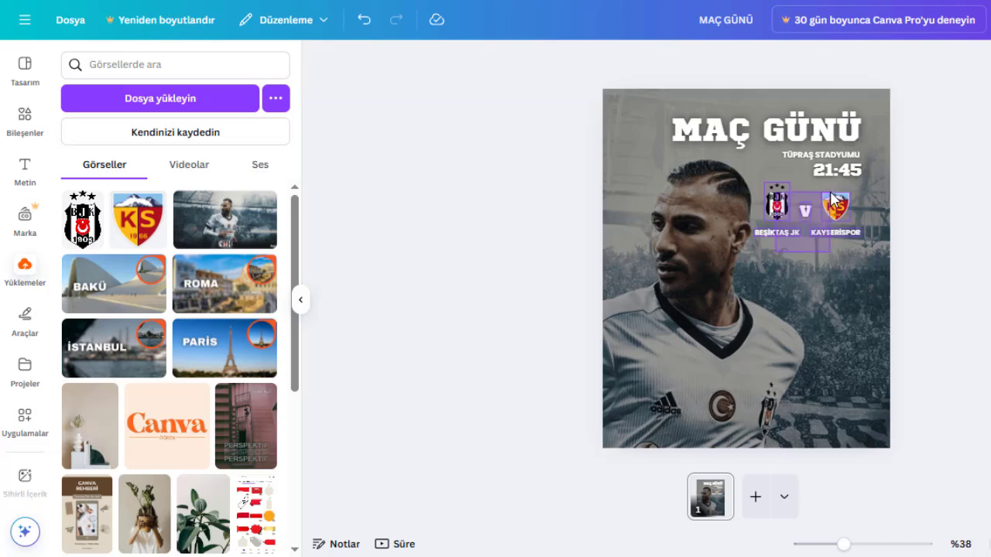
left_click(855, 194)
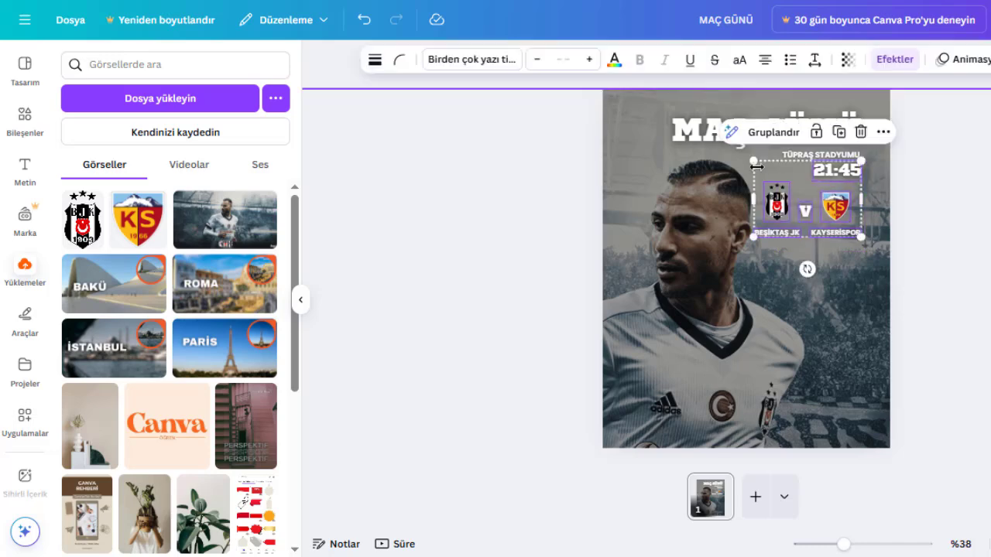
left_click(878, 215)
left_click_drag(878, 236, 778, 213)
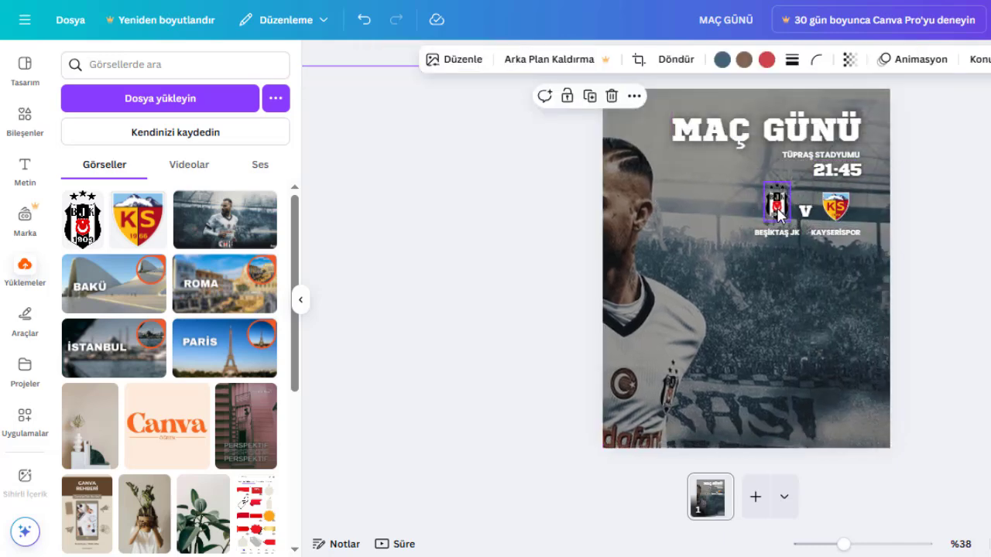
key("ctrl+z")
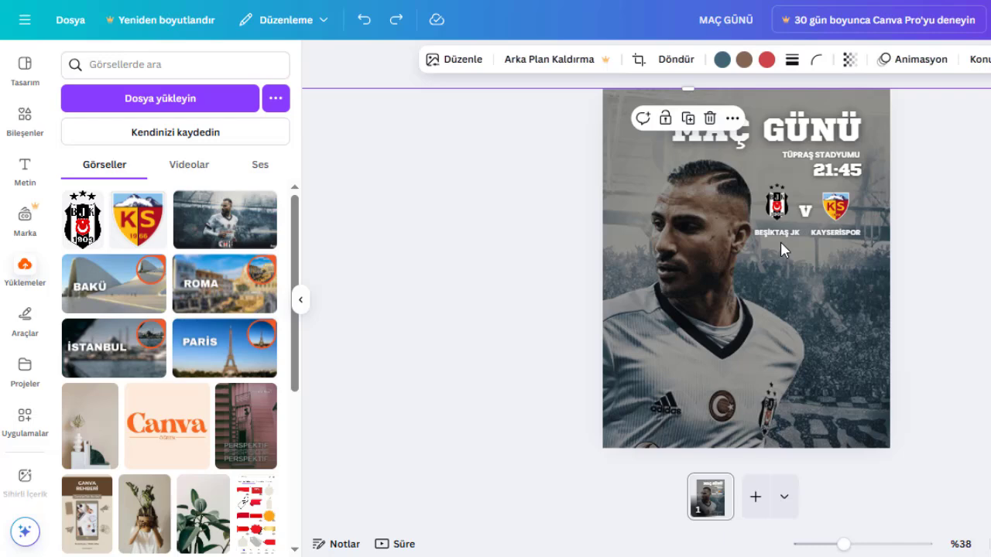
left_click(975, 306)
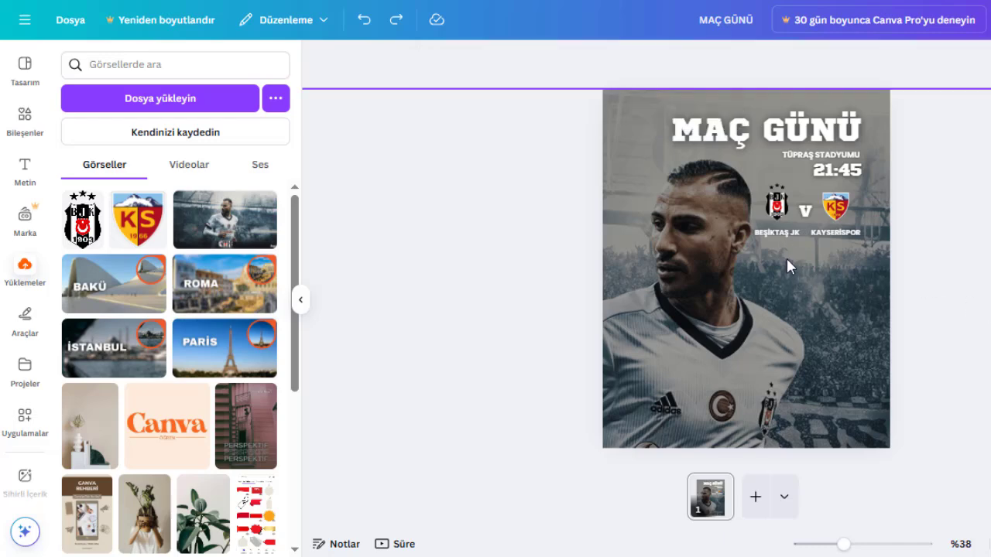
Shrink both club logos, their labels and the "V" together slightly, keeping their lower right corner in place.
left_click_drag(787, 261, 843, 203)
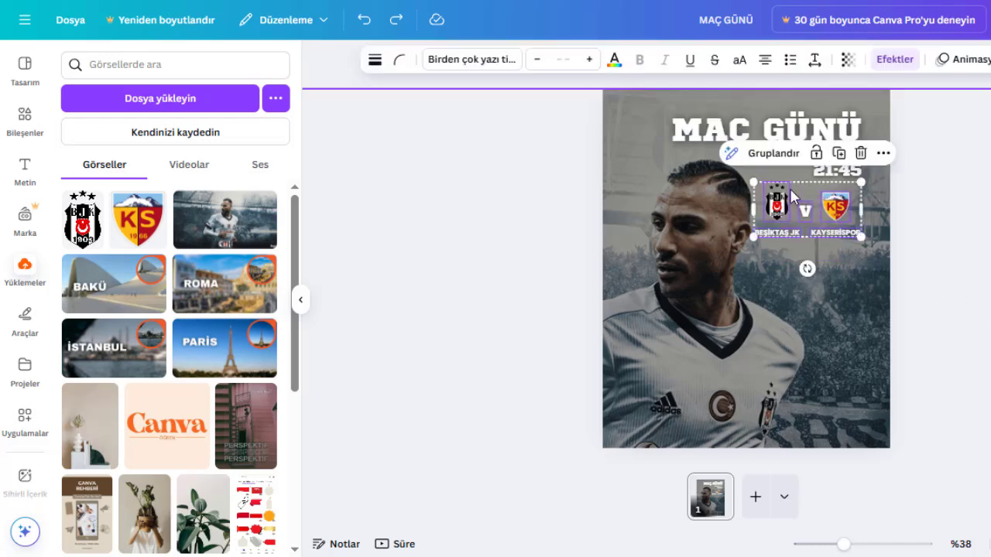
left_click_drag(750, 177, 759, 184)
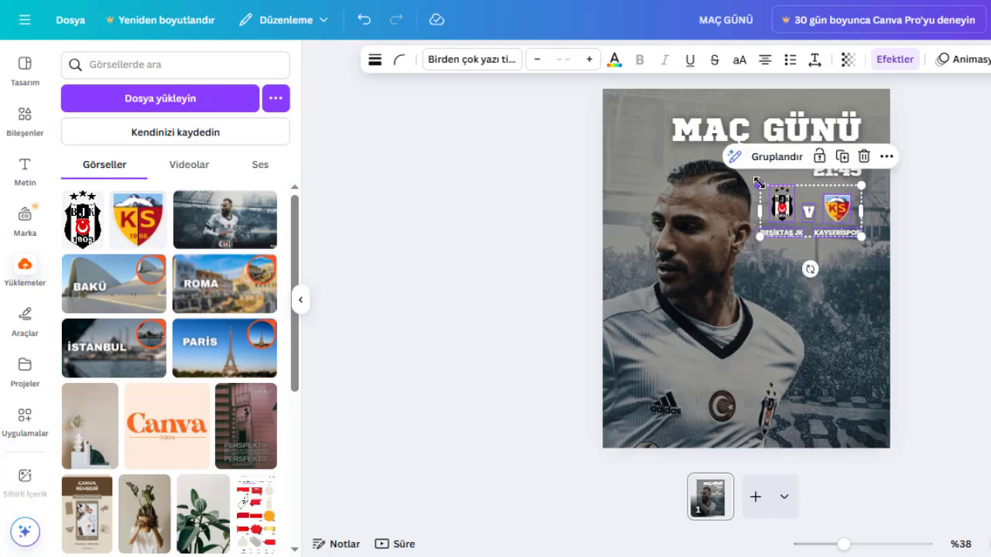
left_click(842, 210)
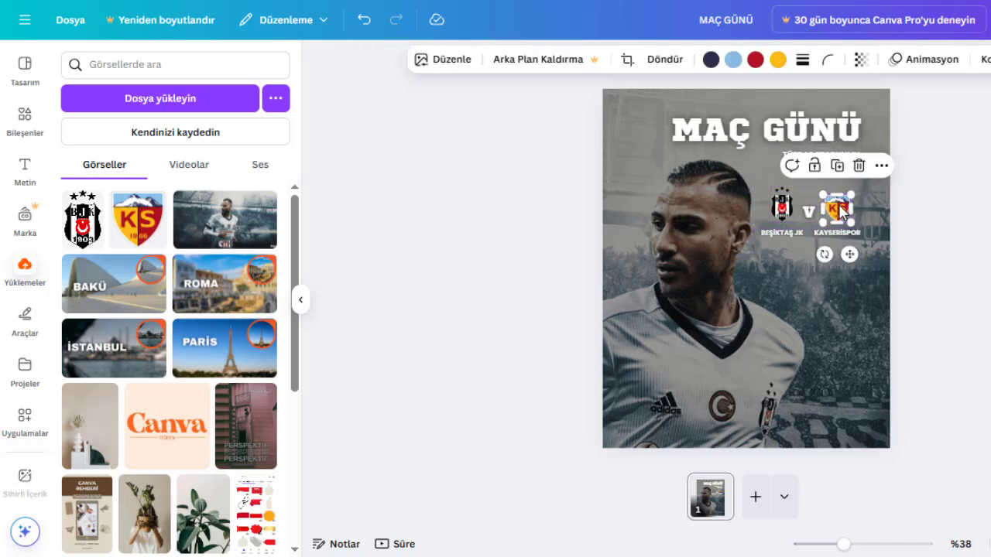
left_click(914, 215)
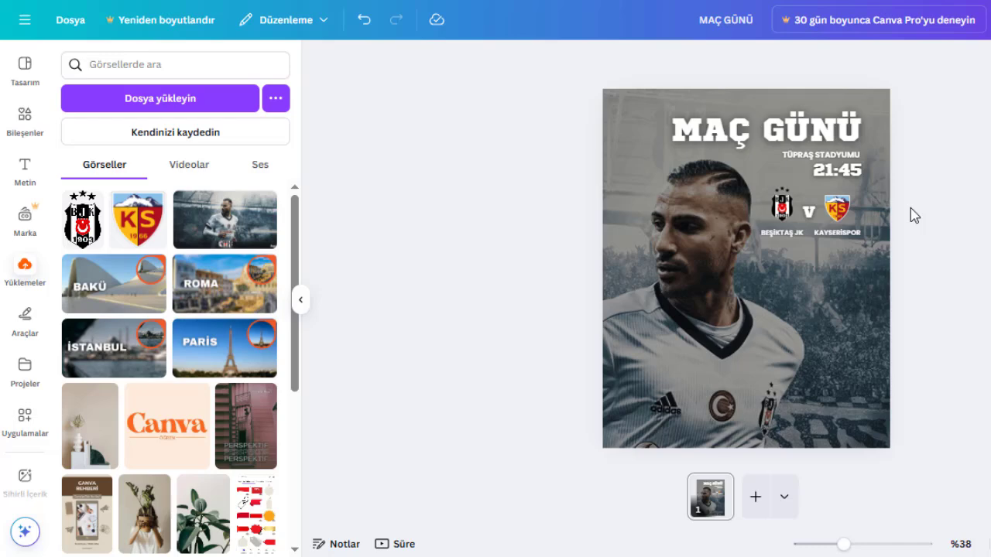
Move "21:45" slightly down so it sits between the stadium text and the club logos.
left_click(834, 165)
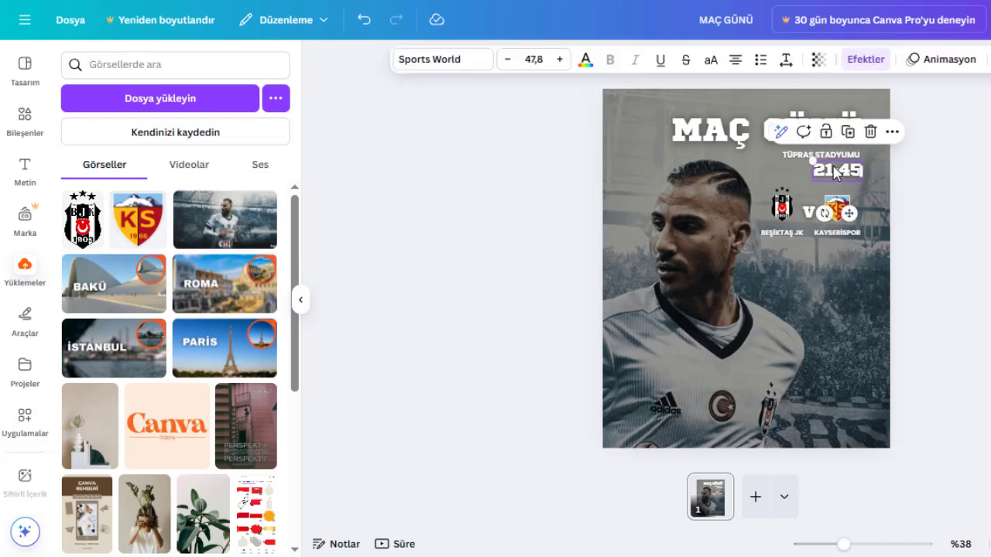
left_click_drag(834, 165, 832, 168)
left_click(916, 187)
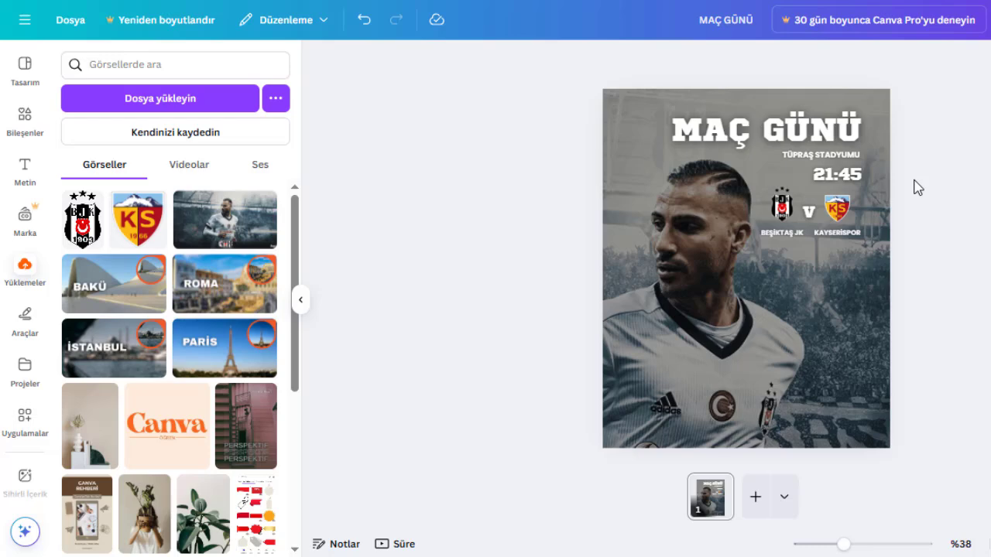
Shift the background player photo slightly left to give the club logos more room beside the face.
left_click(831, 302)
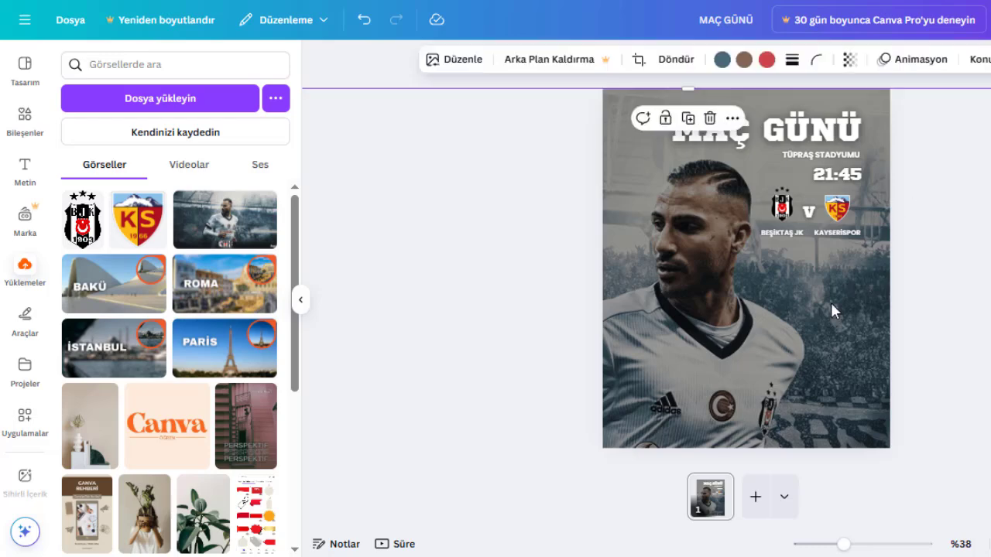
left_click_drag(830, 302, 811, 302)
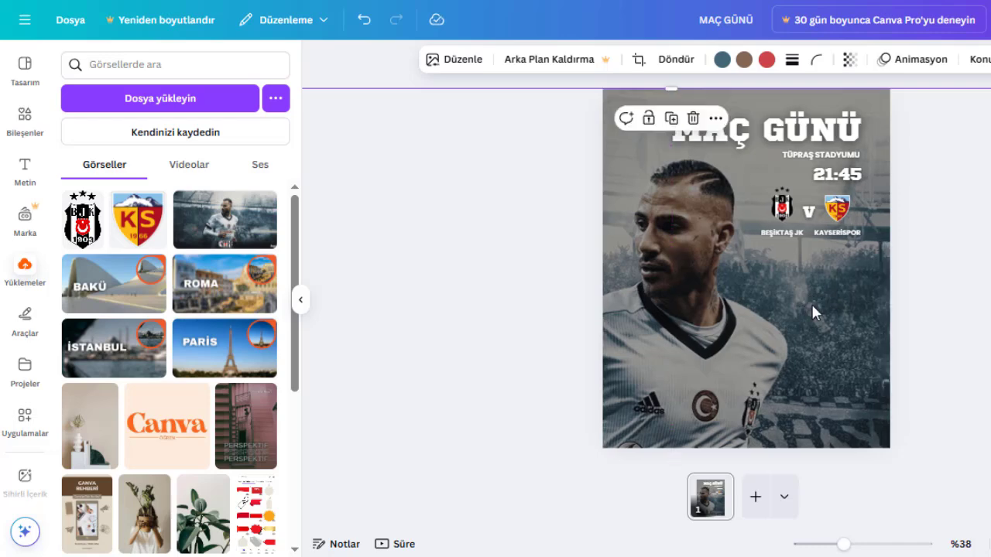
left_click(936, 281)
Enlarge both club logos, their labels and the "V" together slightly toward the lower left, keeping the right edge aligned with the heading.
left_click_drag(778, 266, 844, 211)
left_click(844, 210)
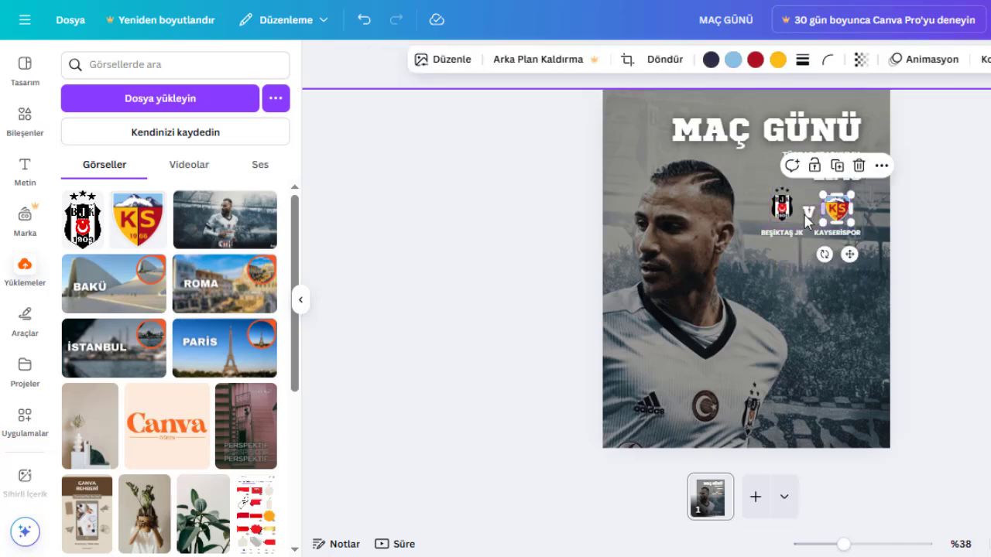
left_click(799, 264)
left_click(934, 292)
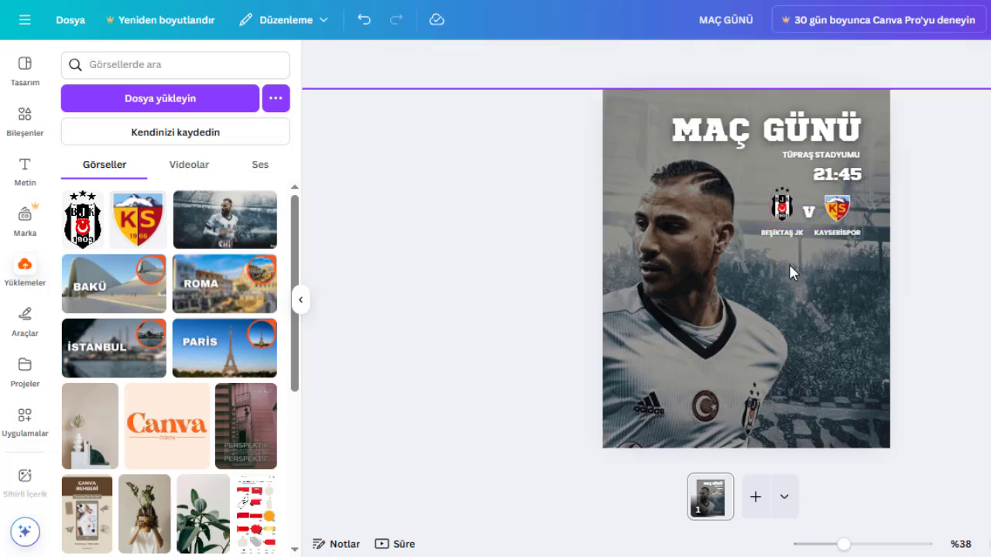
left_click_drag(789, 264, 844, 203)
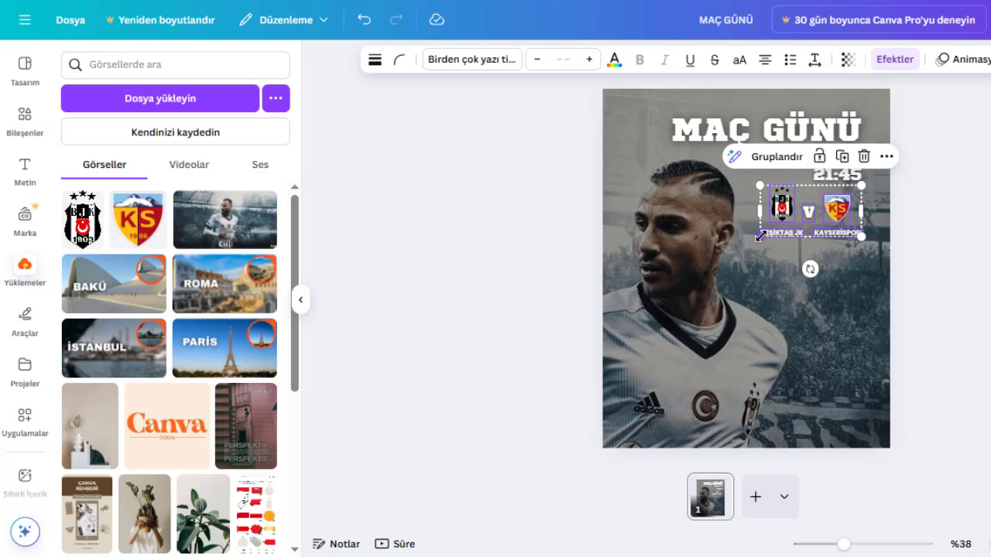
left_click_drag(762, 237, 751, 242)
left_click(948, 252)
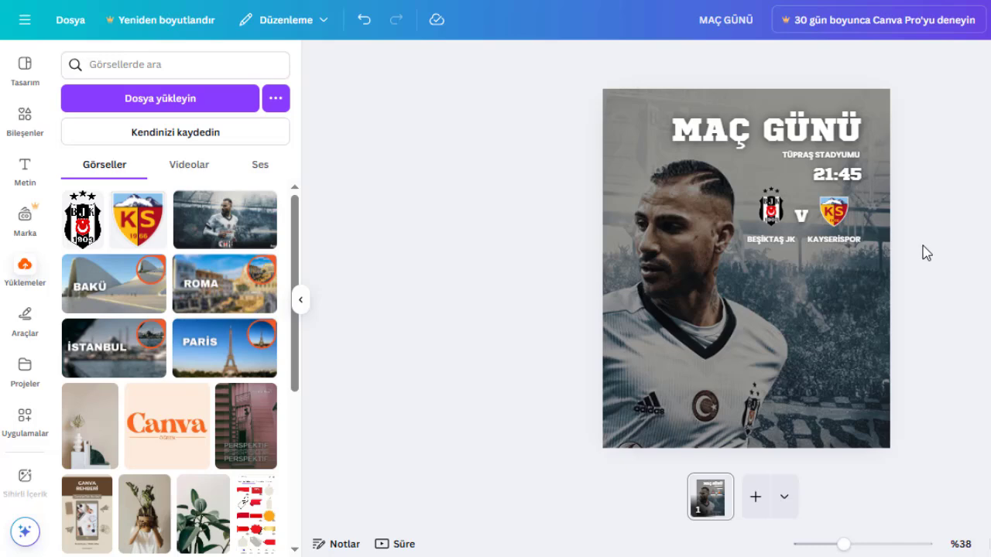
Select the "BEŞİKTAŞ JK" label beneath the Beşiktaş logo.
left_click_drag(928, 251, 747, 235)
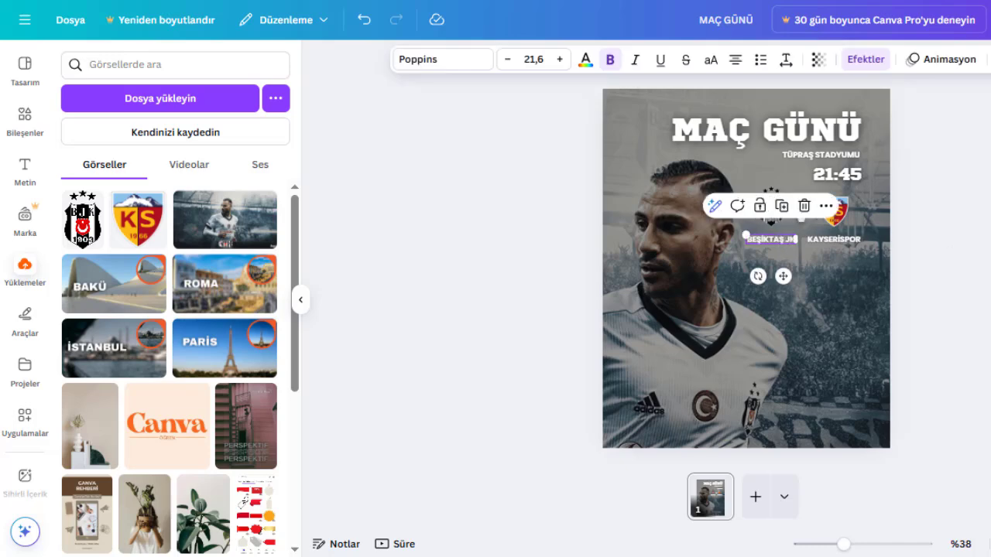